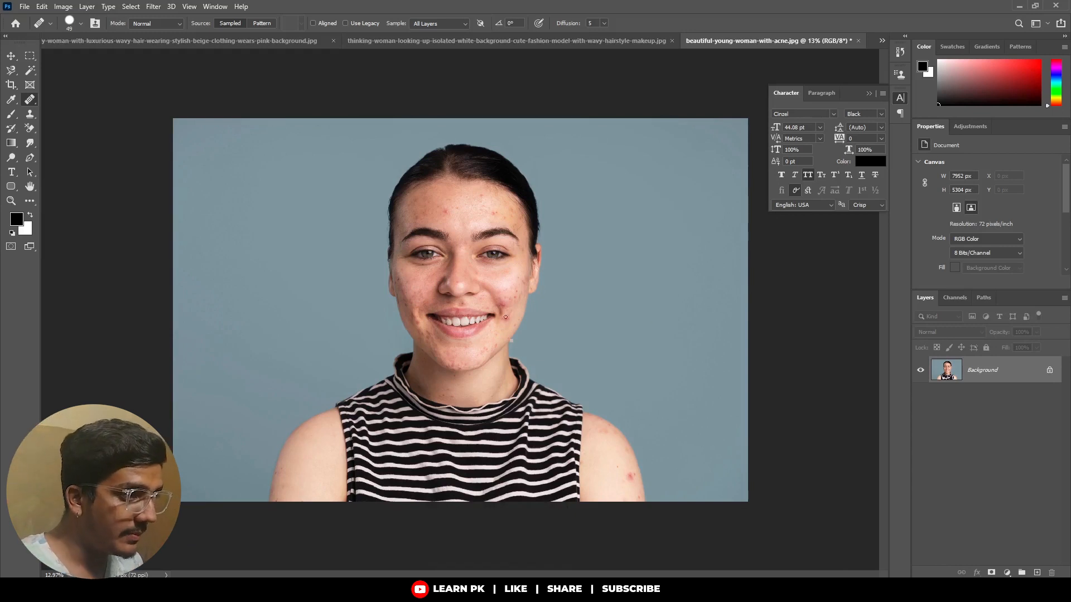
Choose the Healing Brush tool for retouching the acne on the woman's face.
scroll(483, 314, "up", 3)
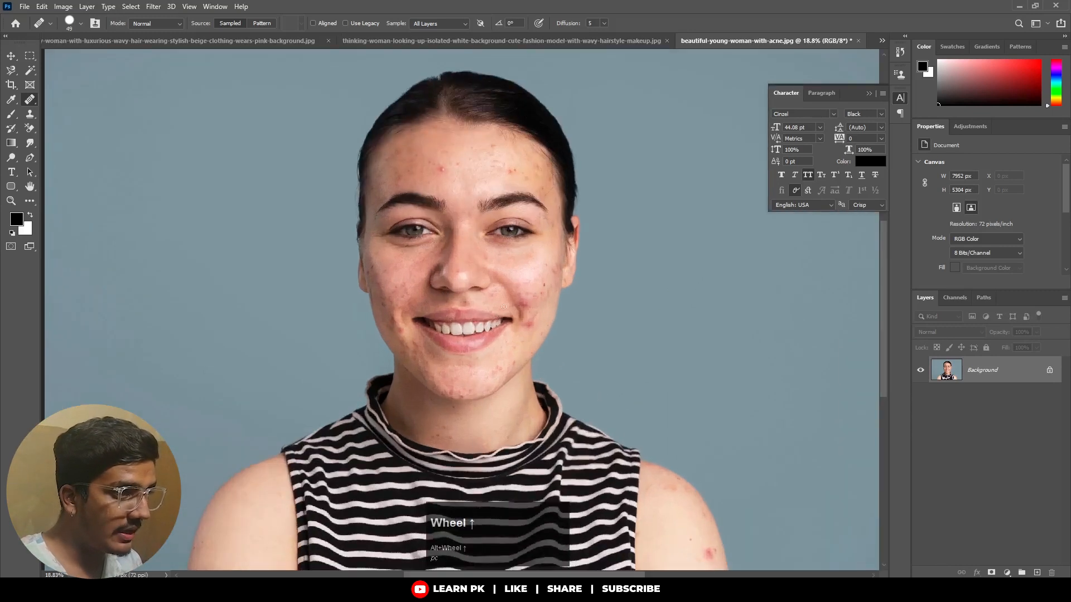
right_click(479, 290, "alt")
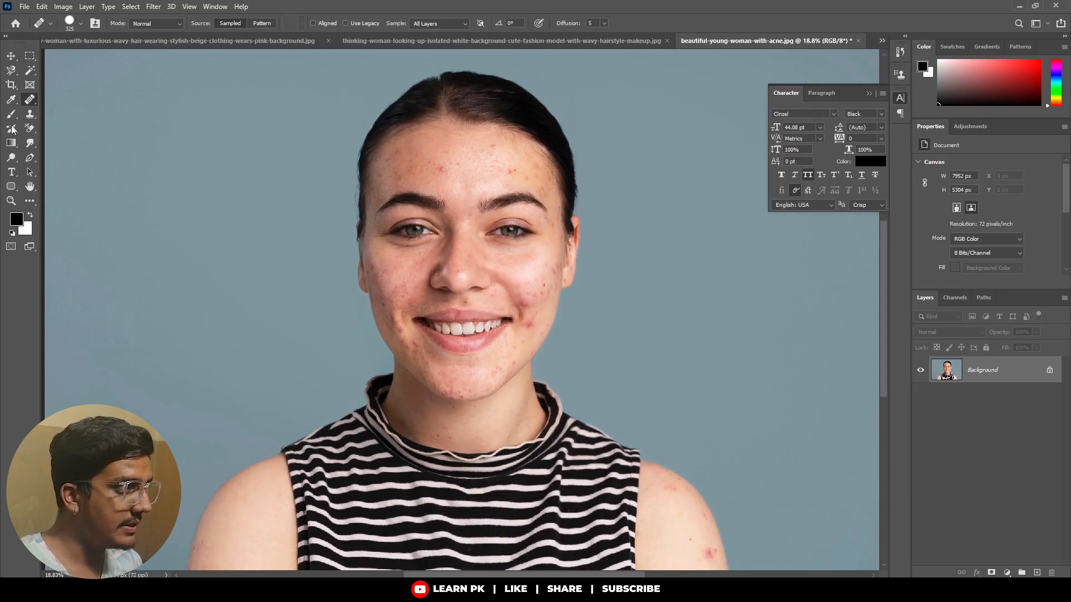
right_click(28, 99)
left_click(66, 100)
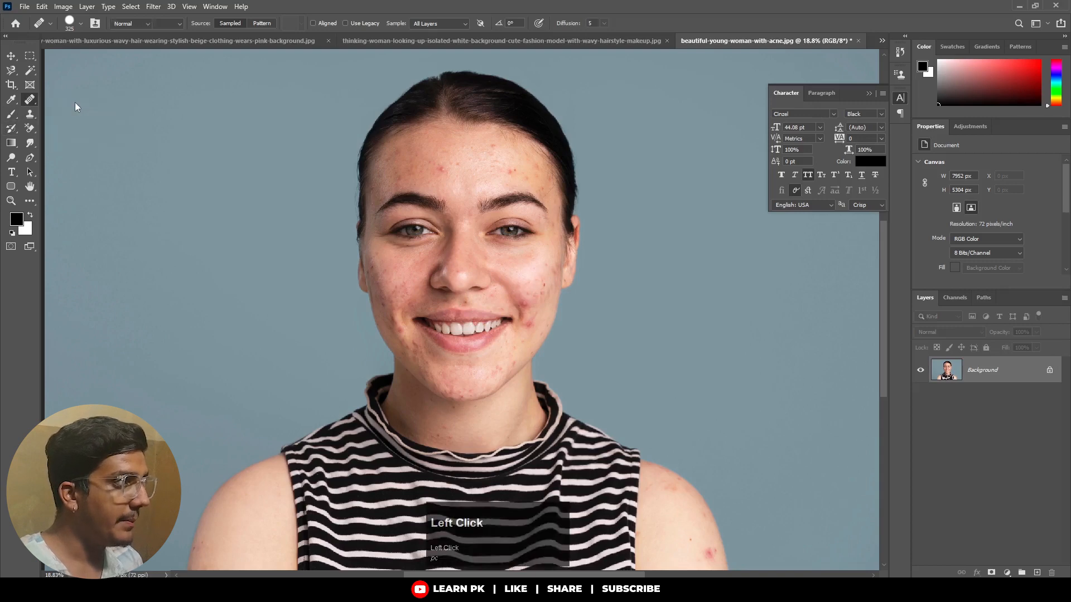
right_click(31, 102)
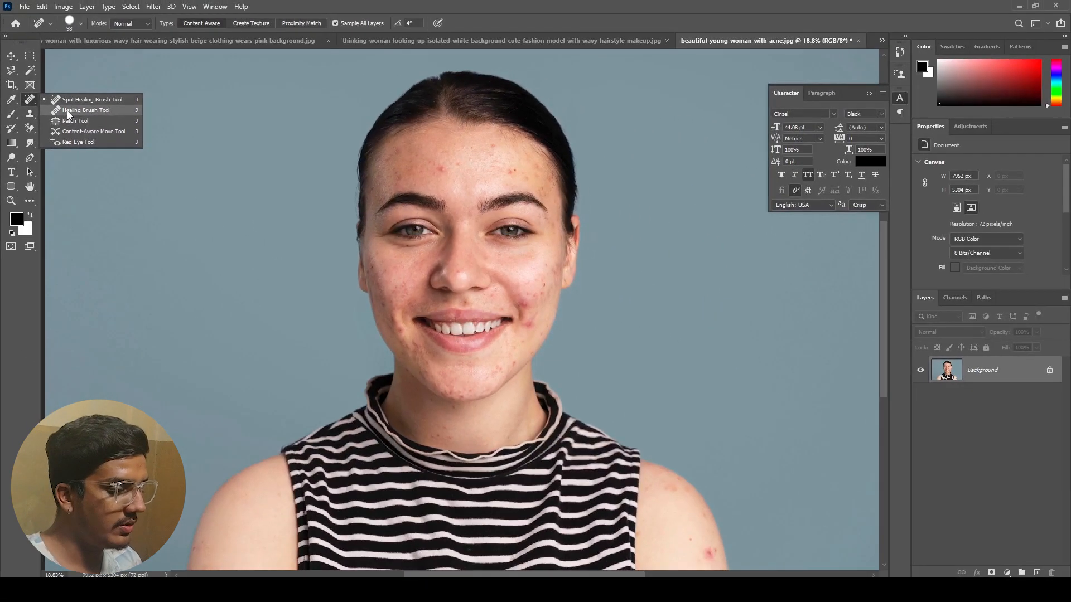
left_click(71, 115)
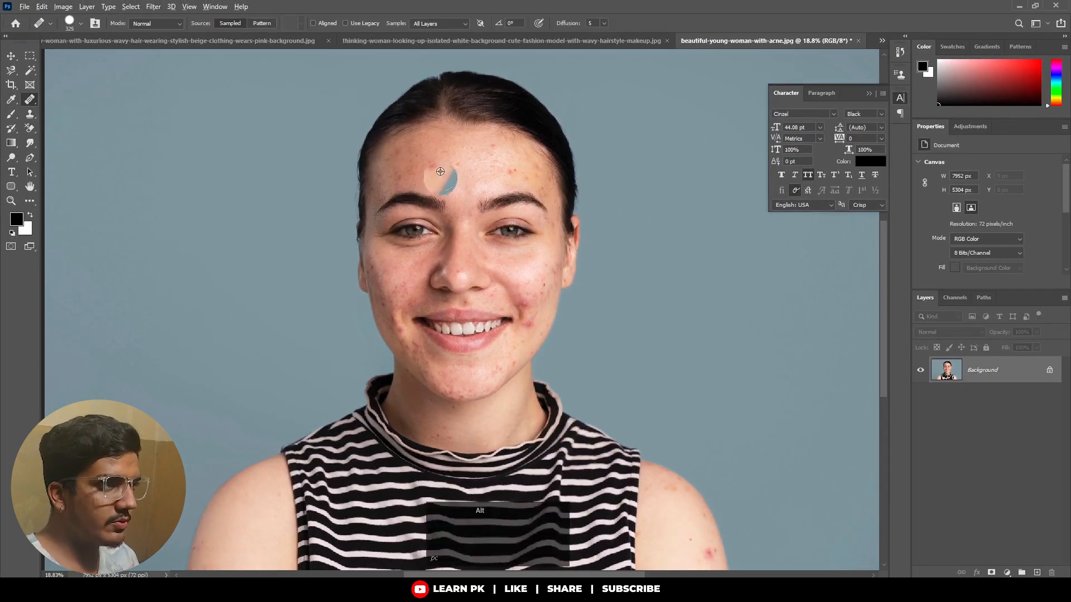
Set the Healing Brush size to 138 px for working on the cheek blemishes.
scroll(470, 180, "up", 1)
scroll(440, 171, "up", 1)
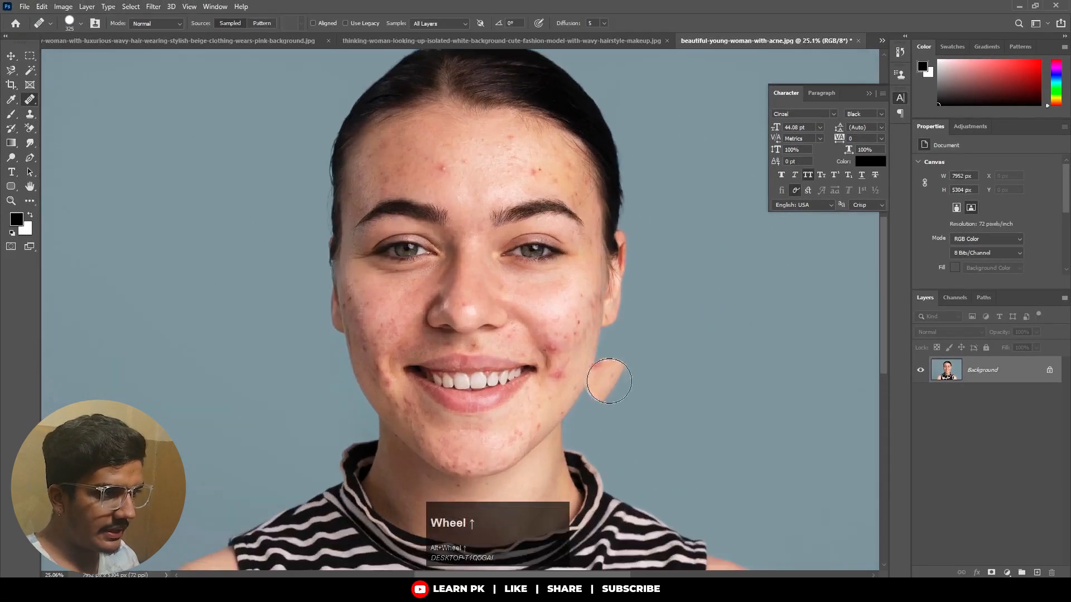
scroll(550, 366, "up", 1)
scroll(551, 365, "up", 1)
right_click(537, 304, "alt")
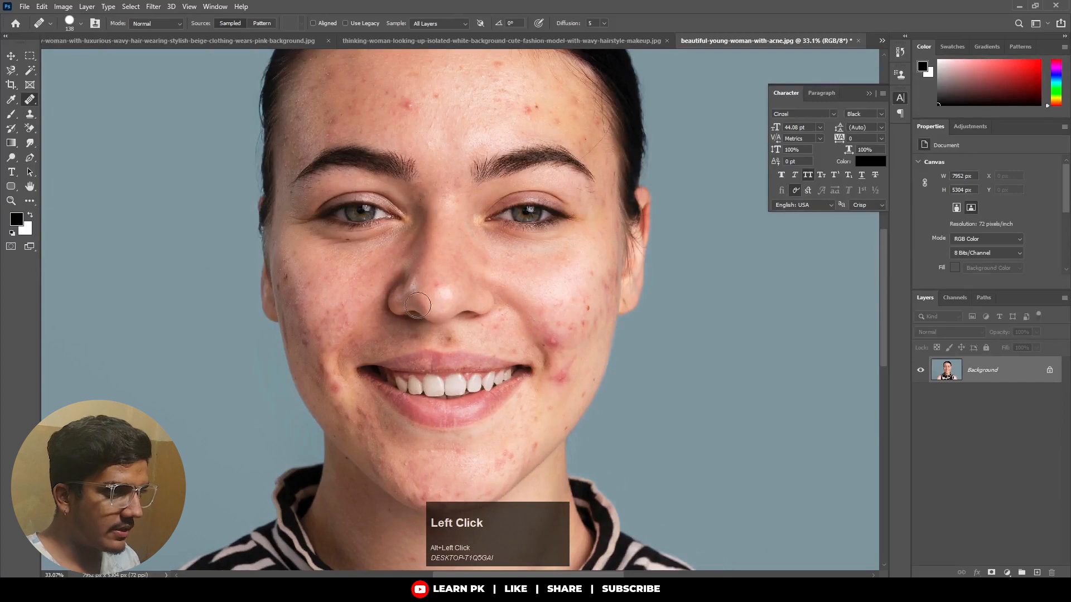
scroll(562, 310, "up", 1)
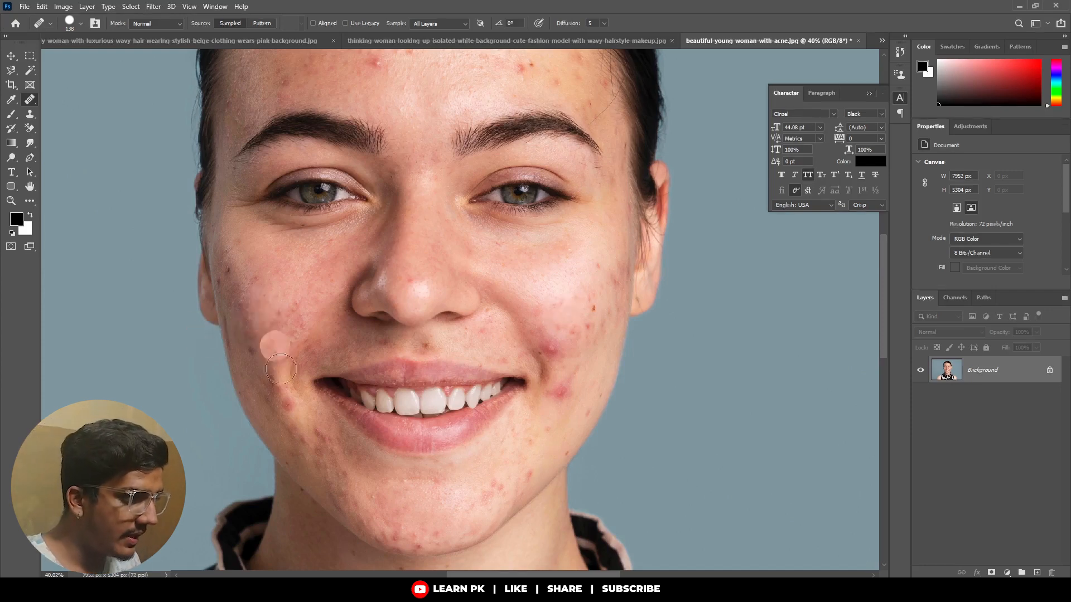
Try to heal the acne on her left cheek directly on the Background layer using sampled clean skin.
key("alt")
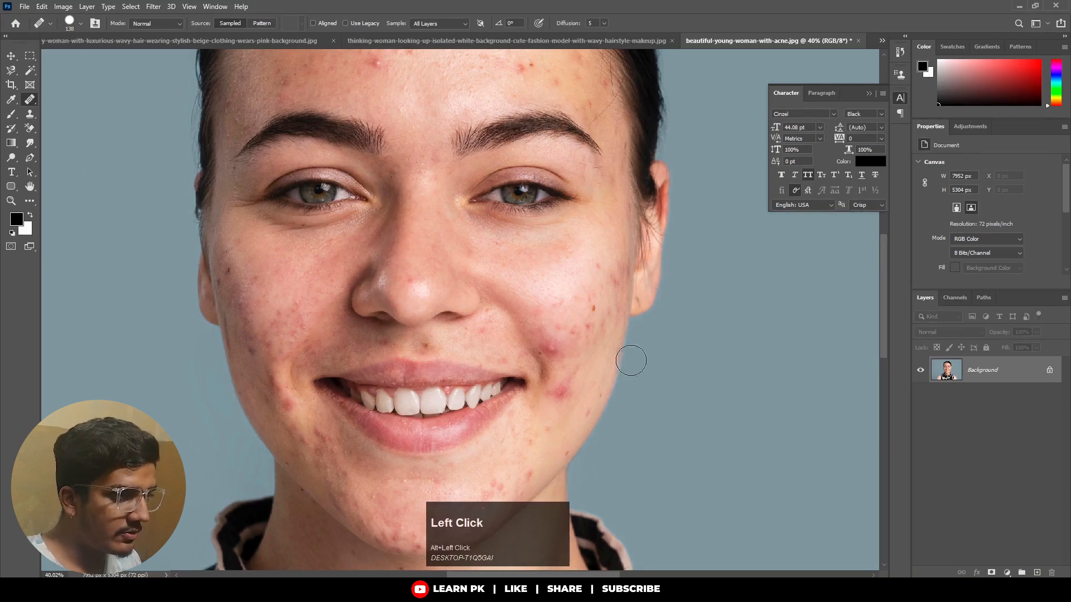
left_click(586, 312)
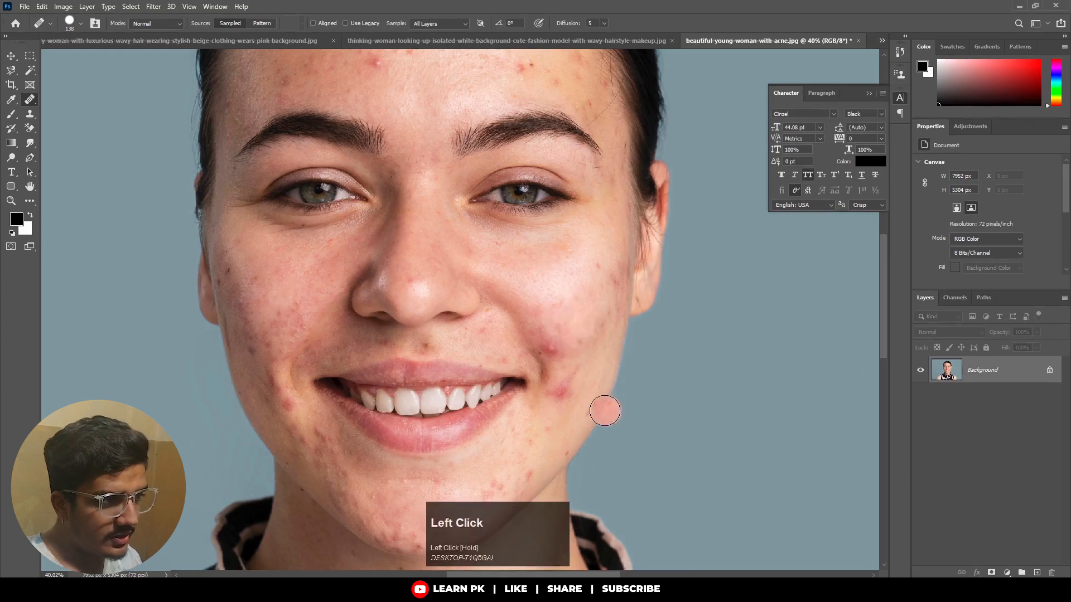
mouse_move(551, 349)
left_mouse_down()
mouse_move(553, 339)
mouse_move(580, 373)
mouse_move(559, 390)
mouse_move(554, 416)
left_mouse_up()
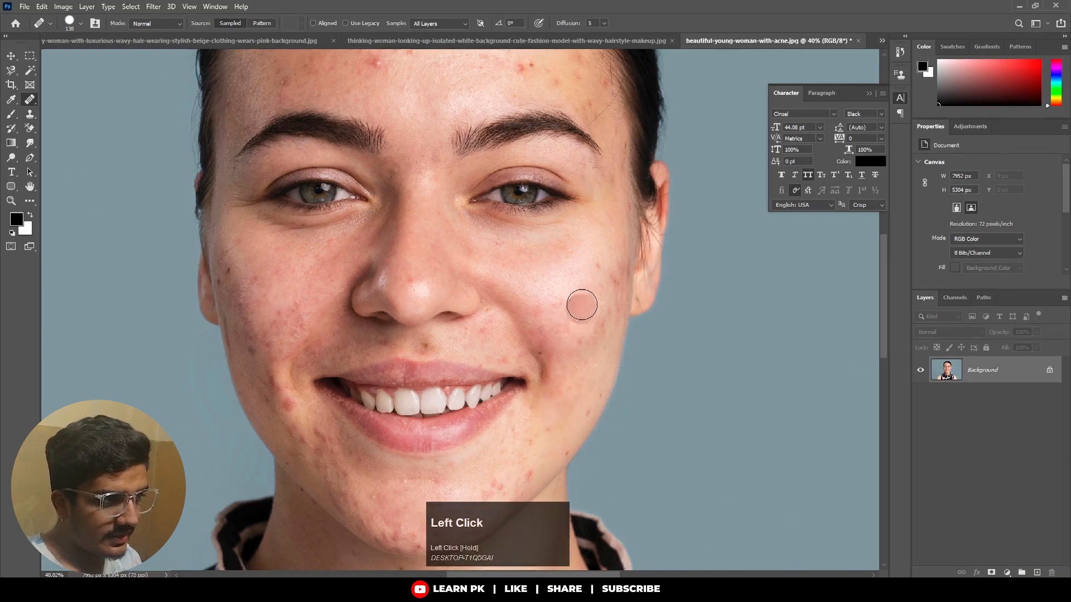
left_click(598, 275)
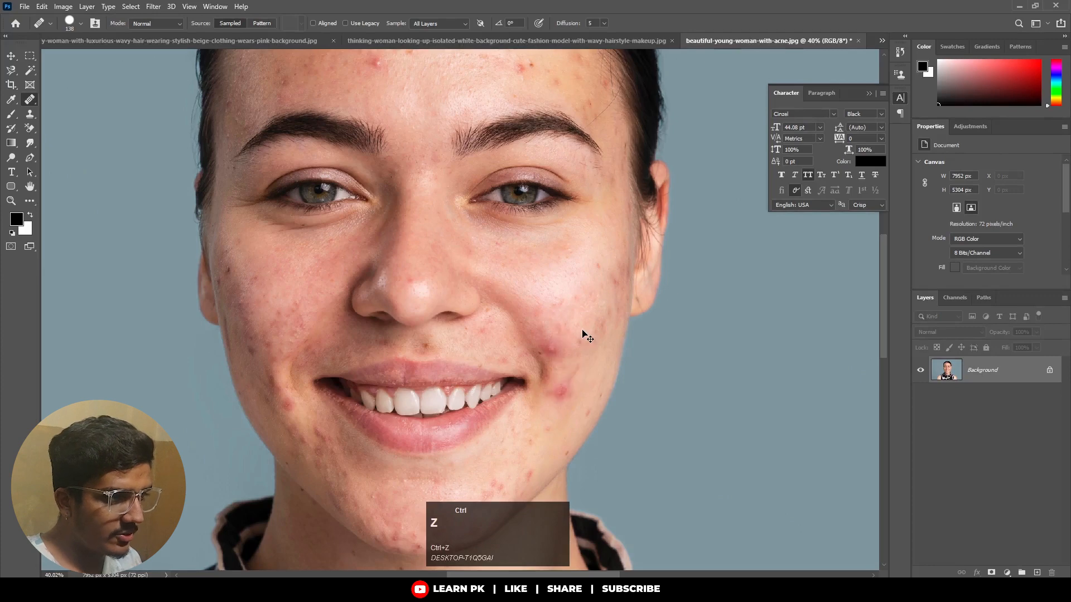
key("ctrl+z")
key("ctrl+shift+z")
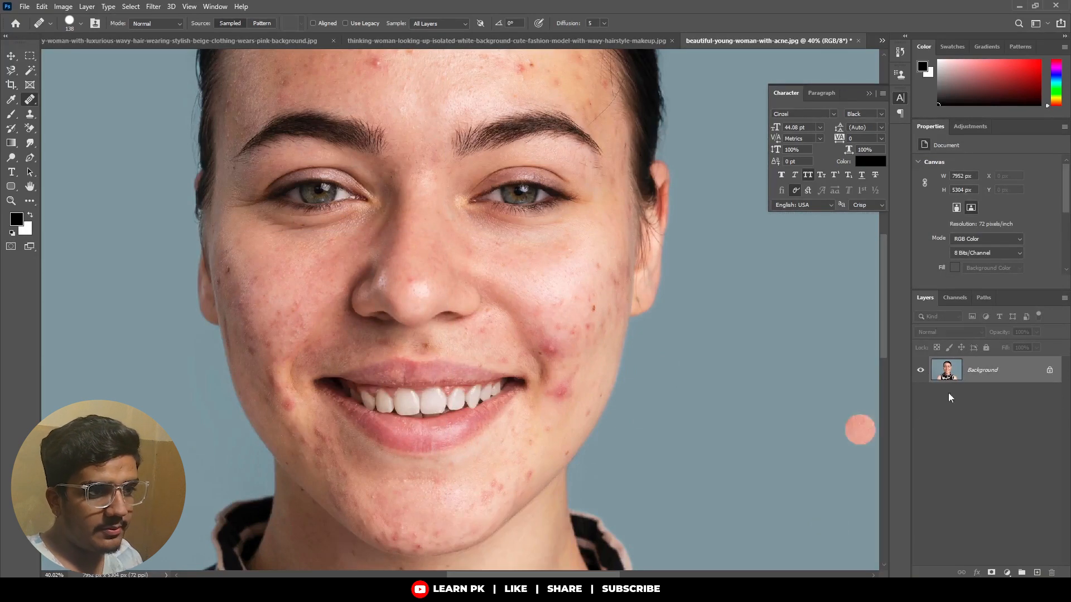
Add a new empty layer above the Background and have the Healing Brush sample All Layers.
left_click(1036, 573)
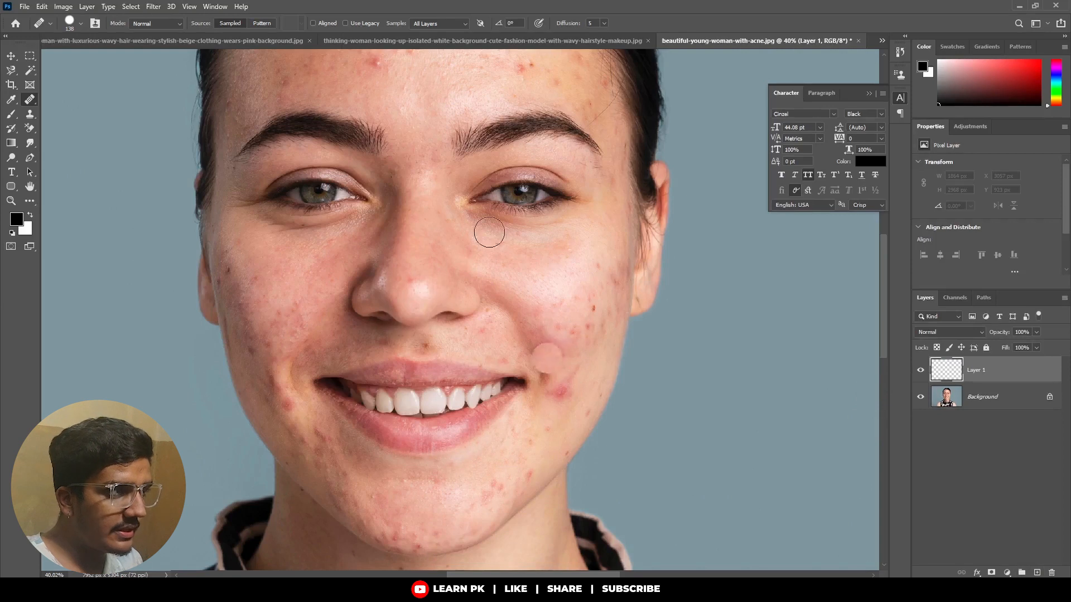
left_click(444, 24)
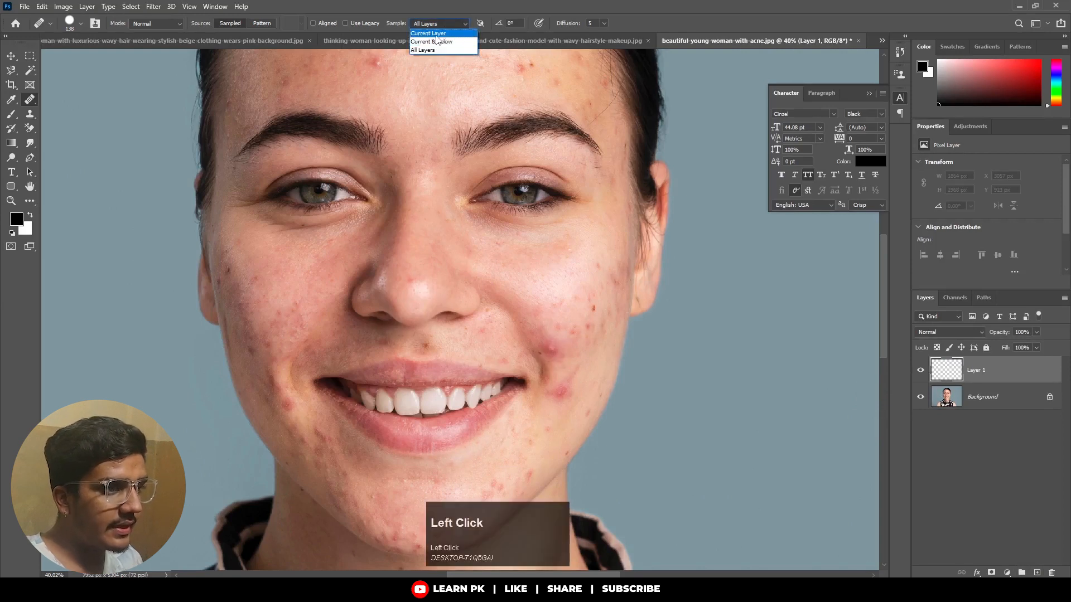
left_click(427, 33)
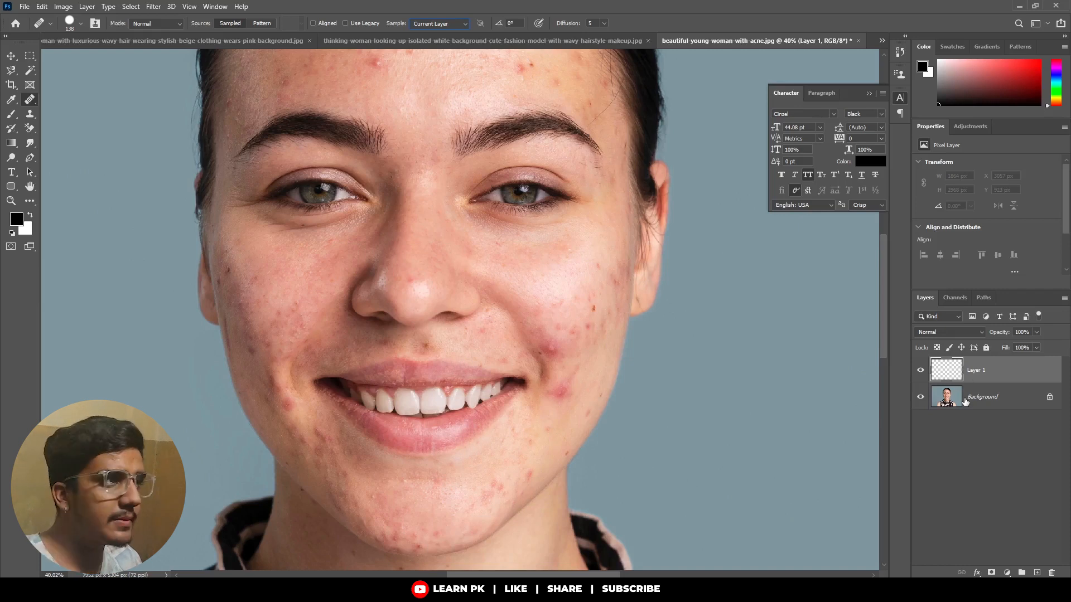
left_click(449, 23)
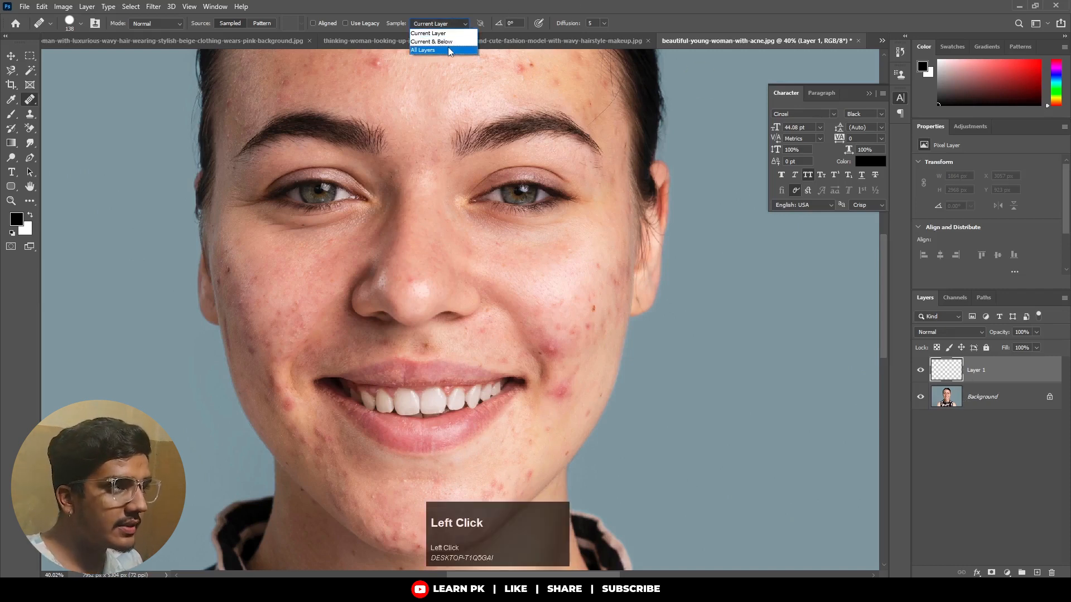
left_click(457, 50)
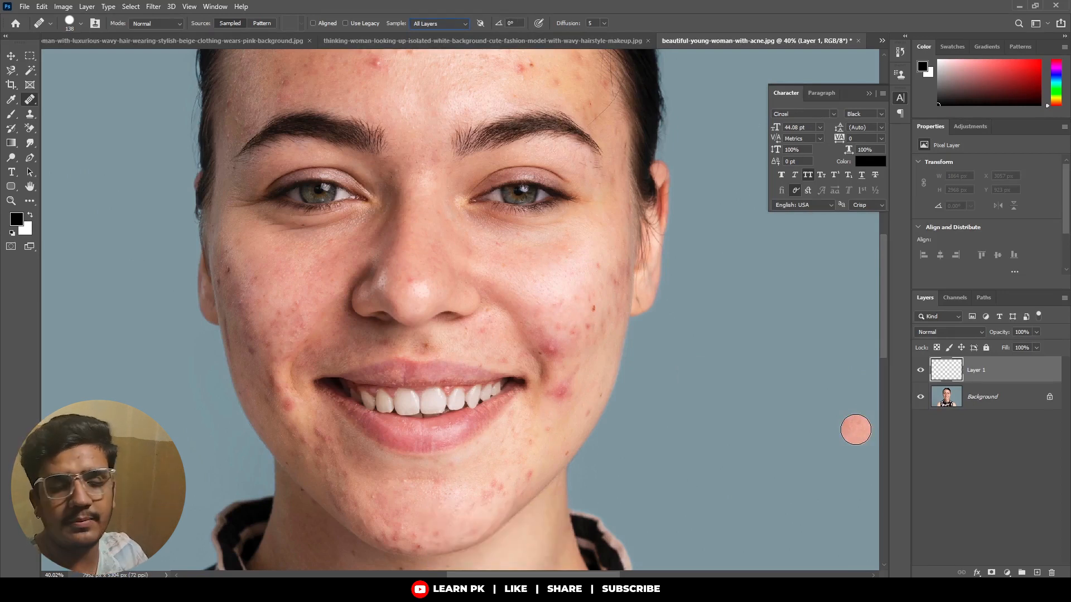
Heal the acne on her left cheek on Layer 1 with sampled clean skin and compare it with the original.
left_click(282, 267, "alt")
left_click(772, 387)
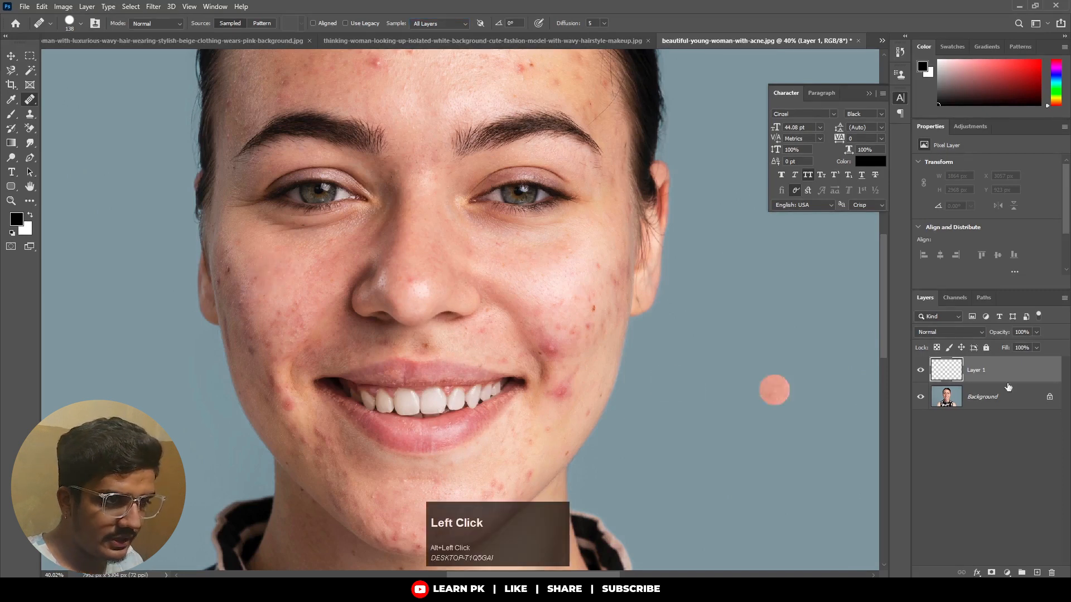
left_click(528, 341)
mouse_move(551, 347)
left_mouse_down()
mouse_move(592, 308)
mouse_move(590, 323)
left_mouse_up()
left_click(597, 260)
left_click(602, 296)
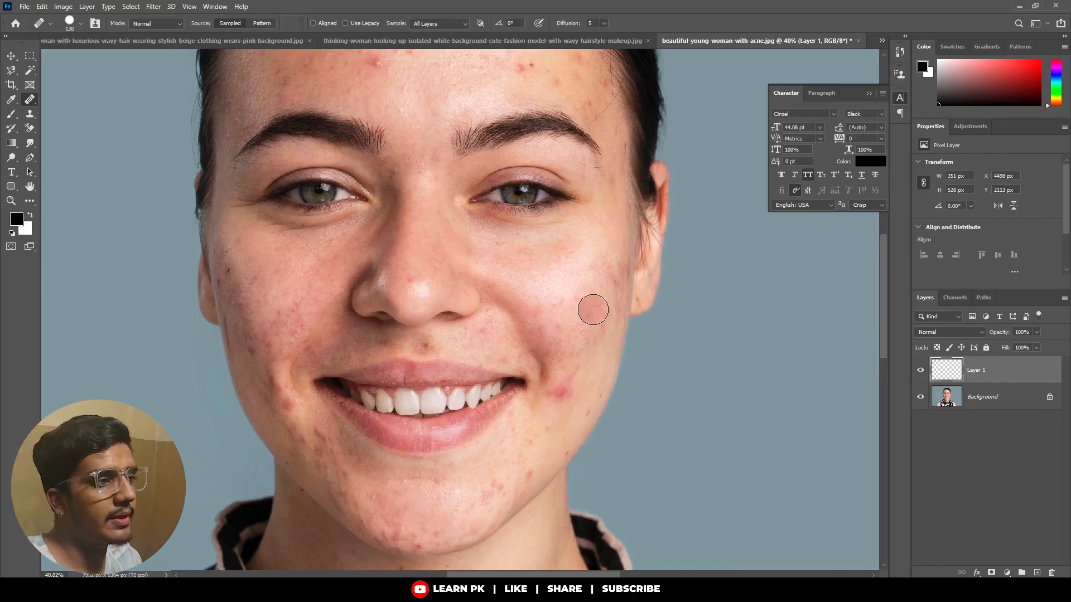
scroll(593, 310, "down", 5)
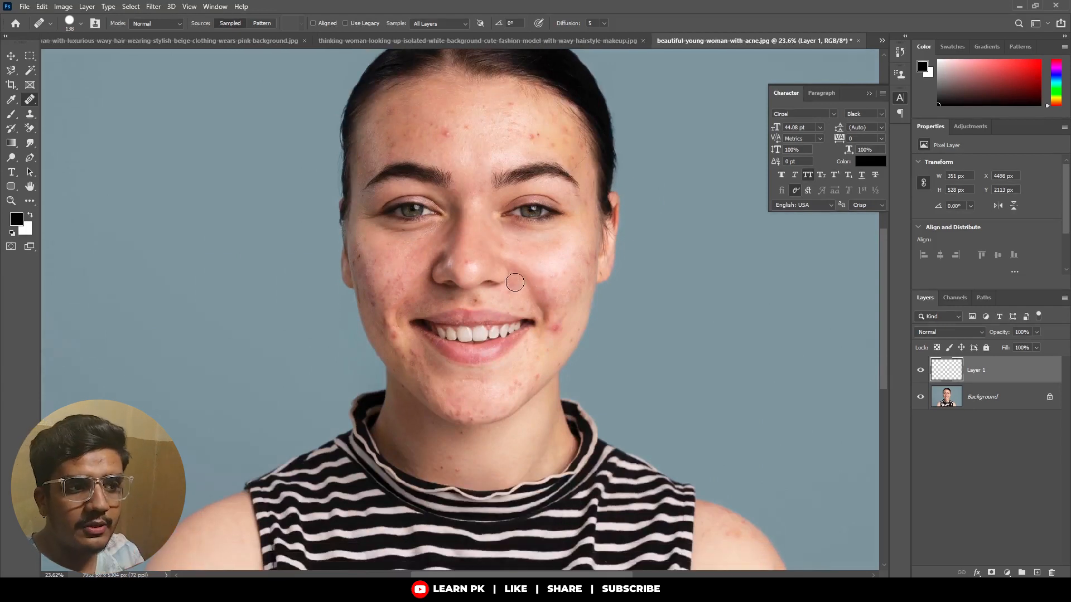
left_click(921, 371)
left_click(922, 371)
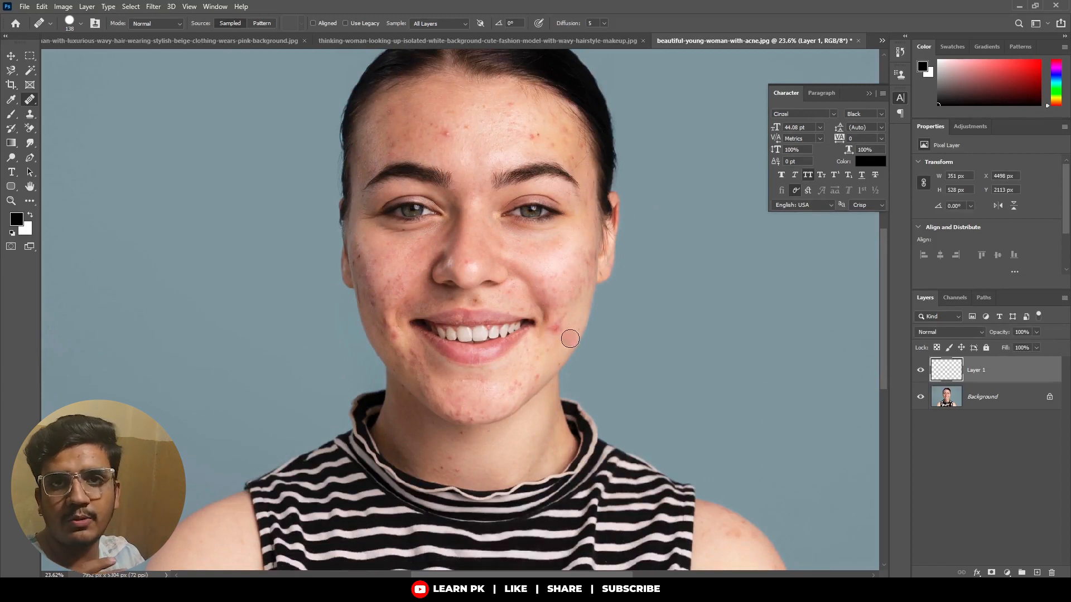
Heal the red blemish on her lower left cheek, beside the corner of the mouth, using sampled clean skin.
scroll(570, 338, "up", 5)
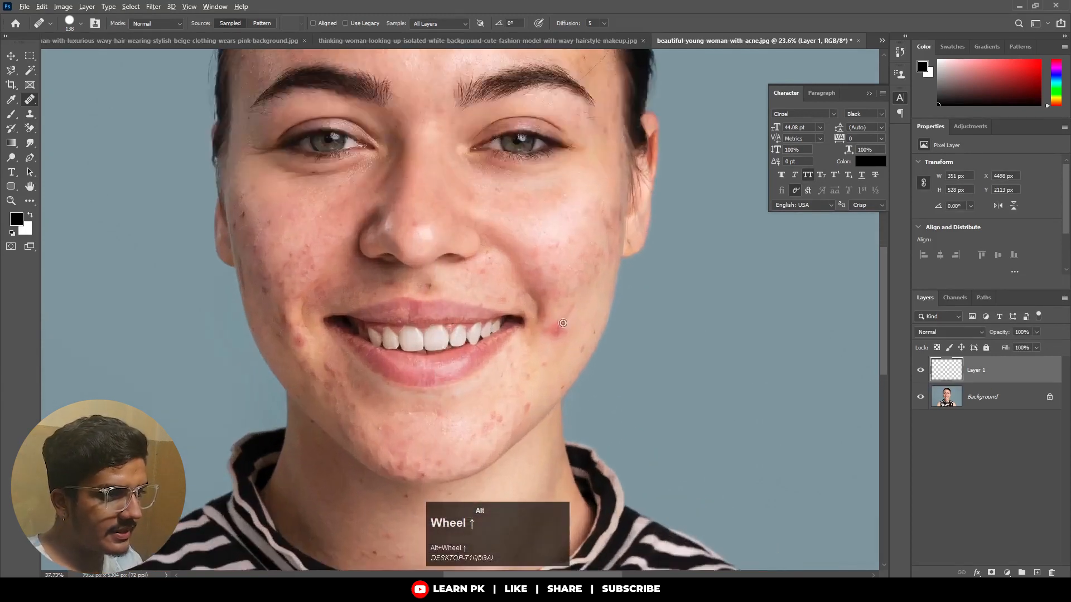
left_click(554, 353)
left_click(564, 392)
left_click(232, 244)
left_click(609, 363)
left_click(559, 375)
left_click(598, 390)
scroll(596, 385, "up", 3, "alt")
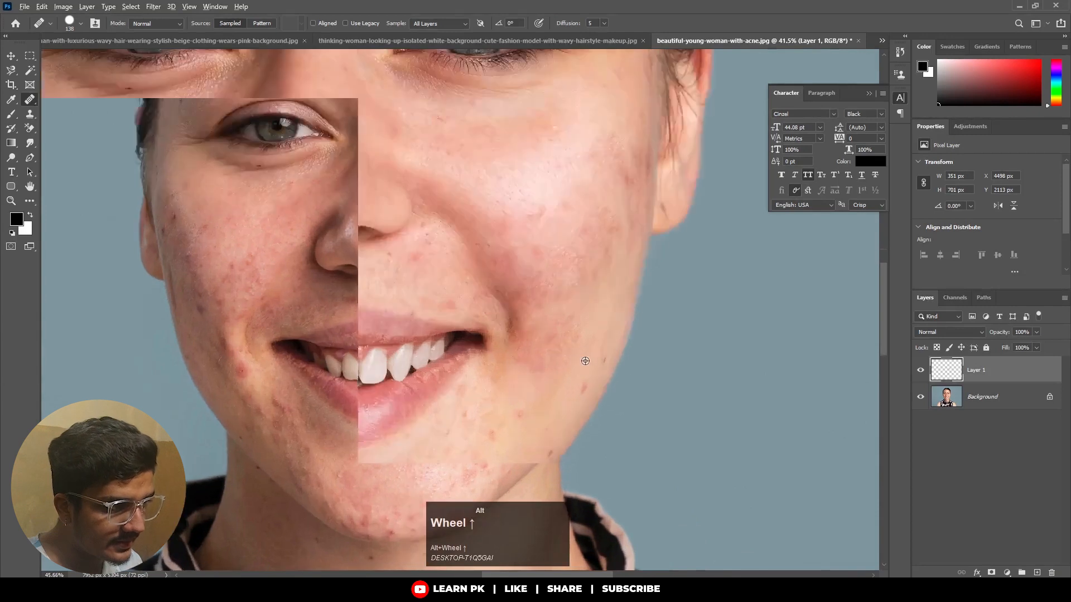
left_click(526, 377)
left_click(550, 373)
Heal the red spot beside the right corner of her mouth and, with a 100 px brush, the blemishes on the left side of her chin.
scroll(549, 371, "down", 3, "alt")
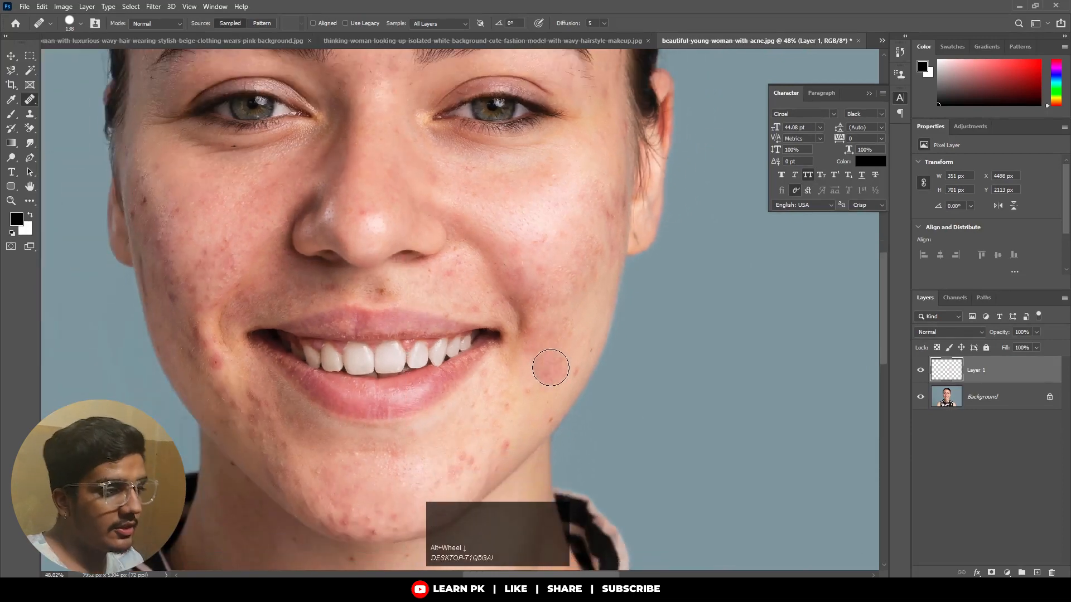
left_click_drag(409, 440, 493, 374)
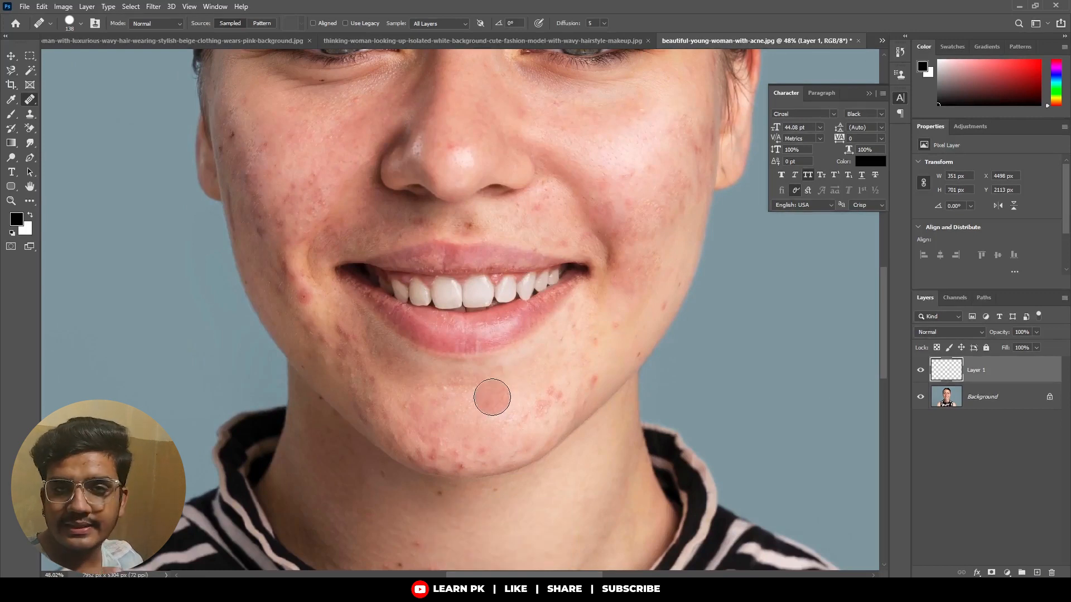
mouse_move(301, 301)
left_mouse_down()
mouse_move(326, 370)
mouse_move(320, 346)
mouse_move(335, 336)
mouse_move(304, 273)
left_mouse_up()
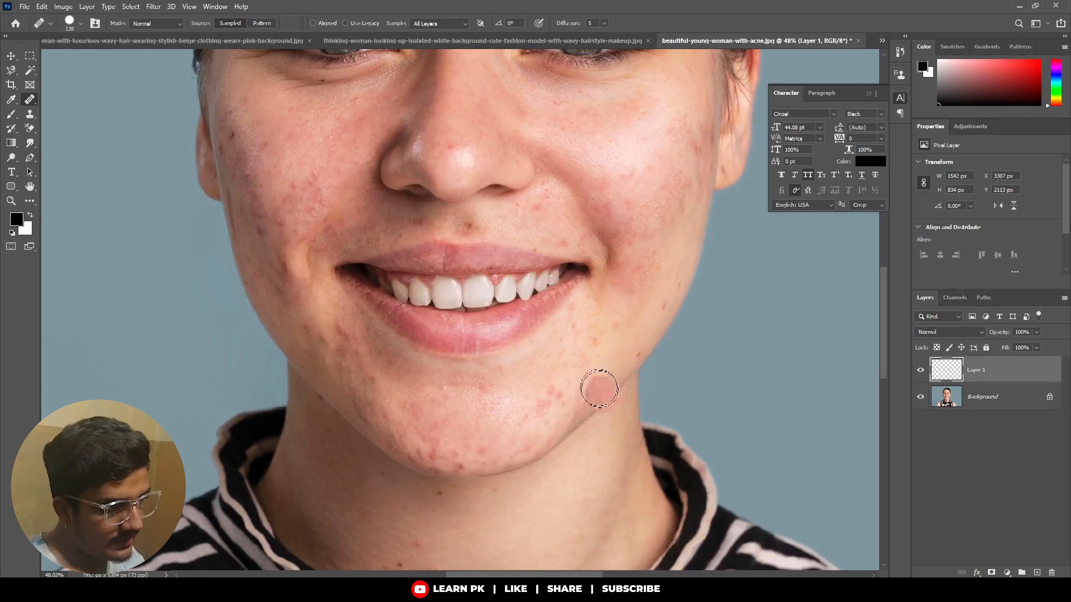
left_click(539, 409)
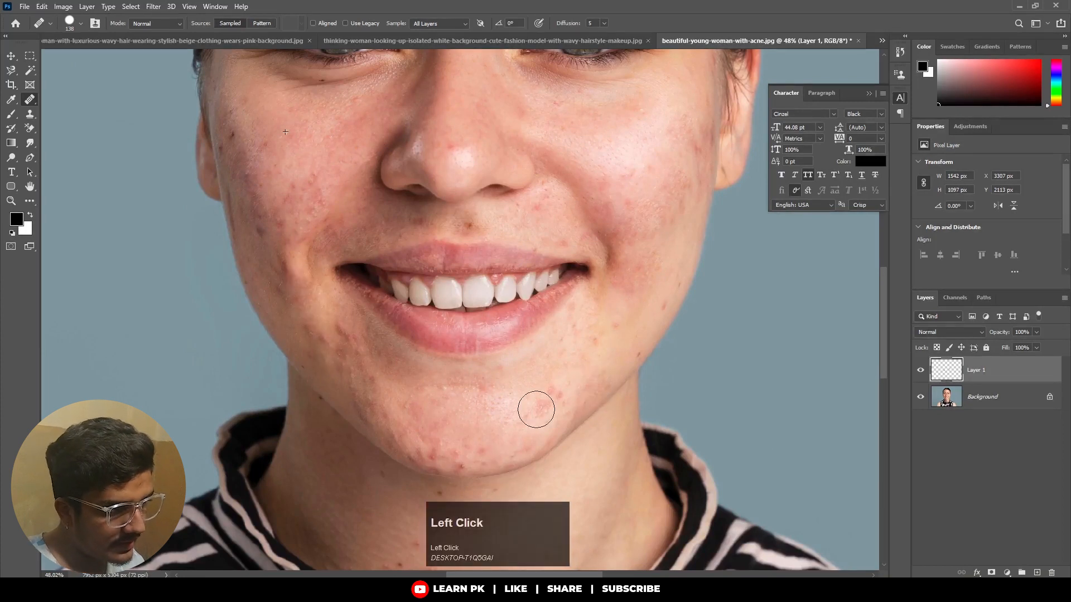
right_click(622, 337, "alt")
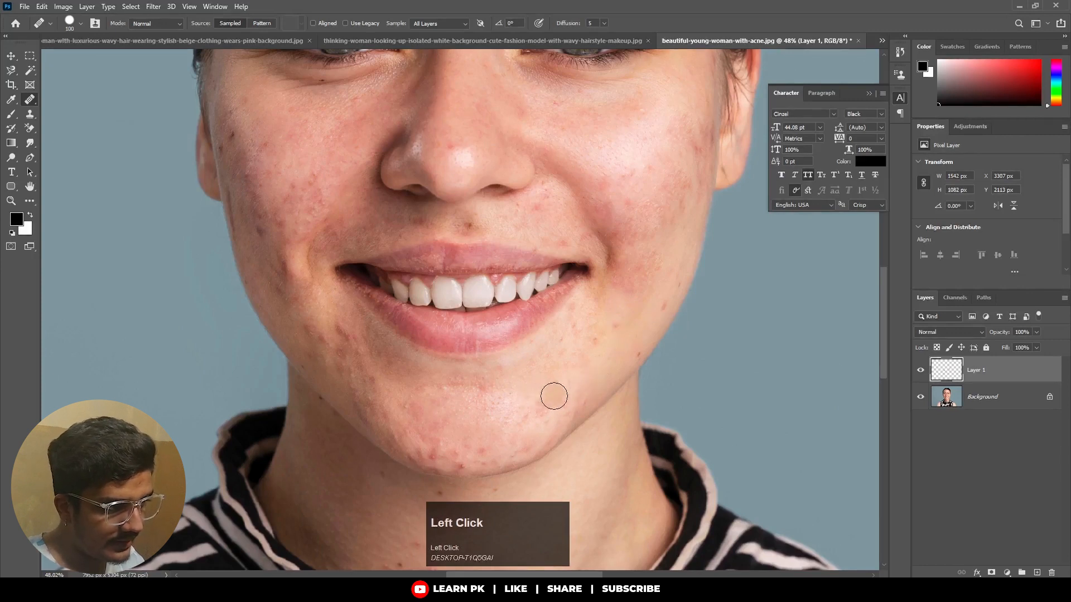
left_click_drag(532, 410, 550, 399)
left_click(531, 425)
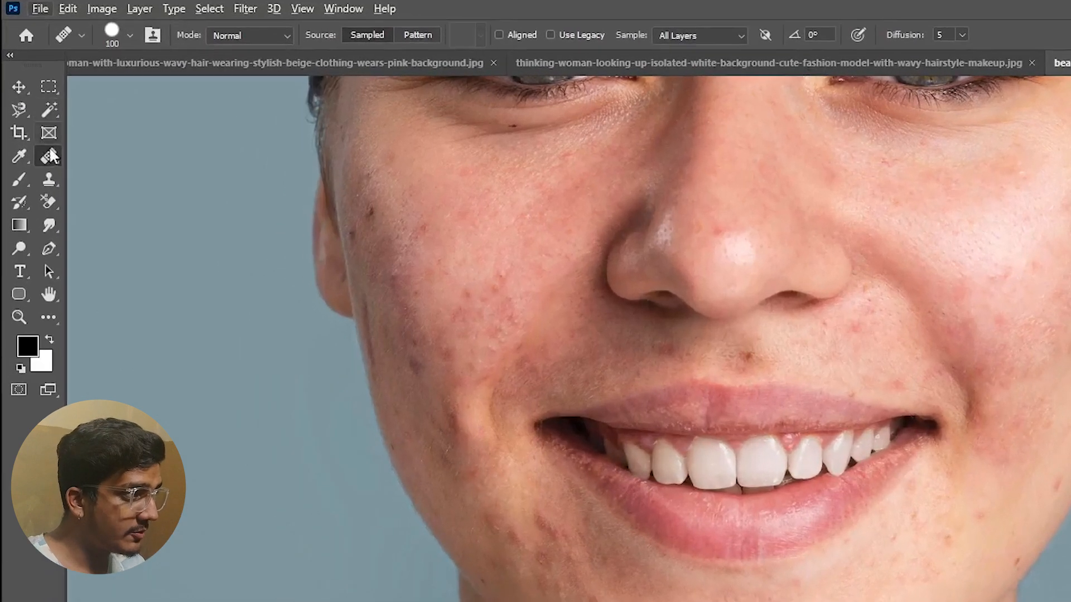
Switch to the Spot Healing Brush tool with the face in view.
right_click(30, 100)
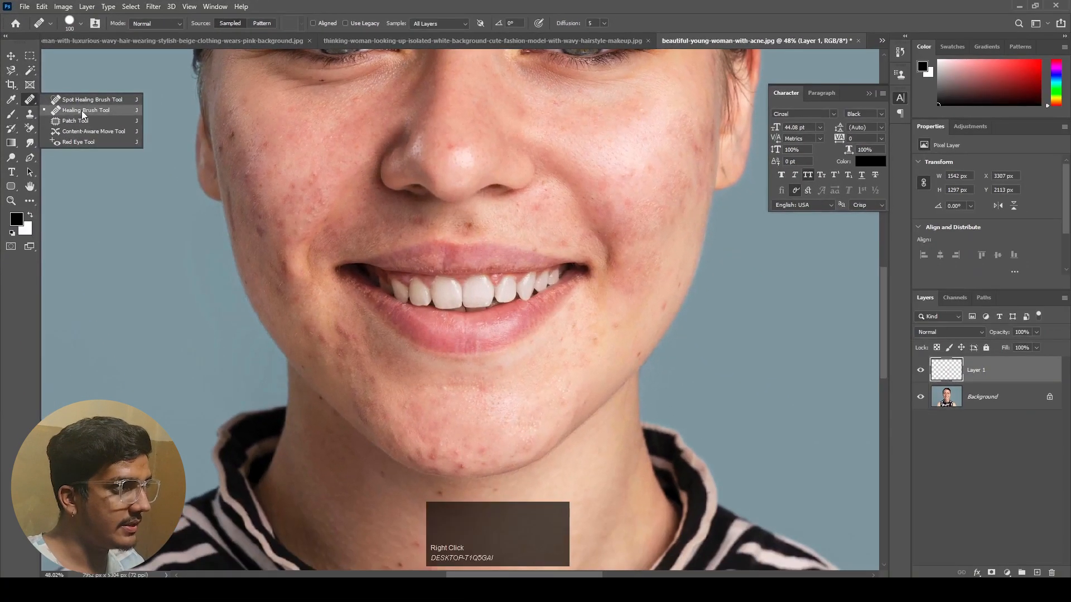
left_click(82, 111)
scroll(430, 330, "down", 1)
mouse_move(407, 262)
left_mouse_down()
mouse_move(402, 232)
mouse_move(419, 334)
left_mouse_up()
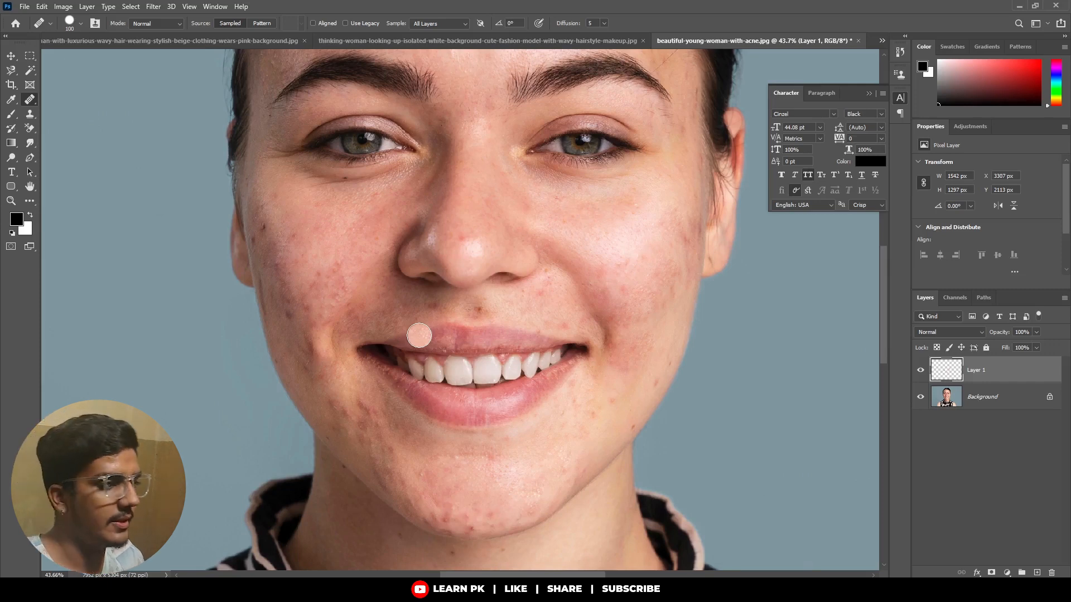
scroll(575, 273, "down", 1)
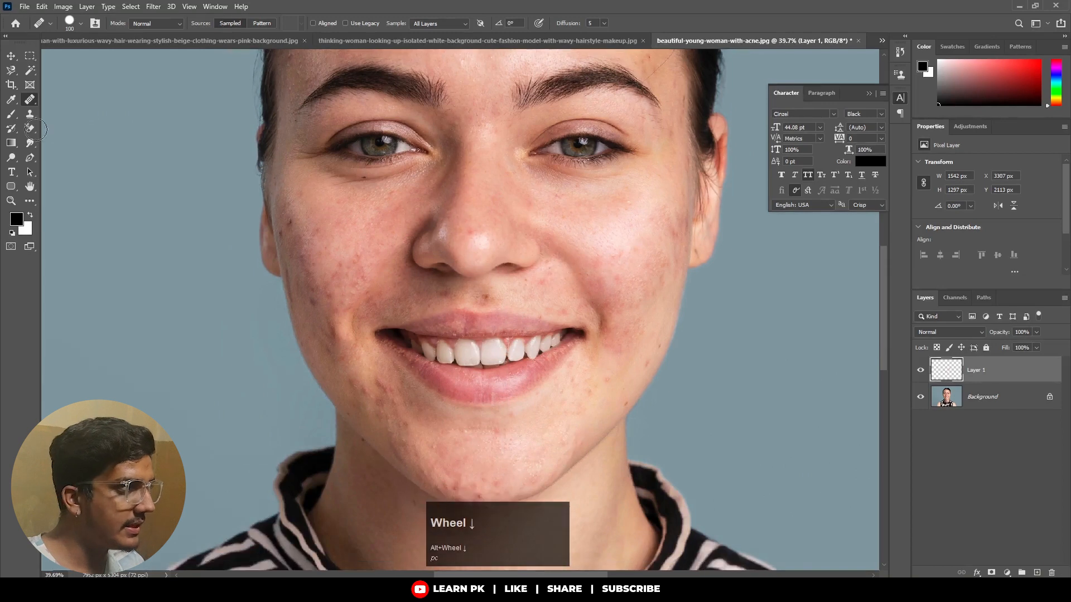
right_click(27, 105)
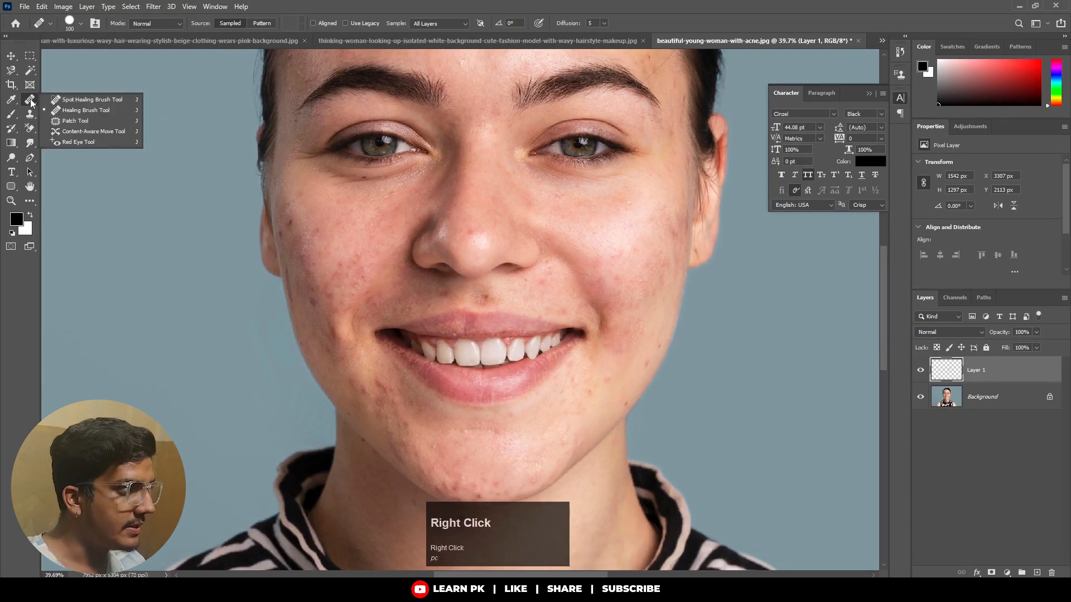
left_click(78, 99)
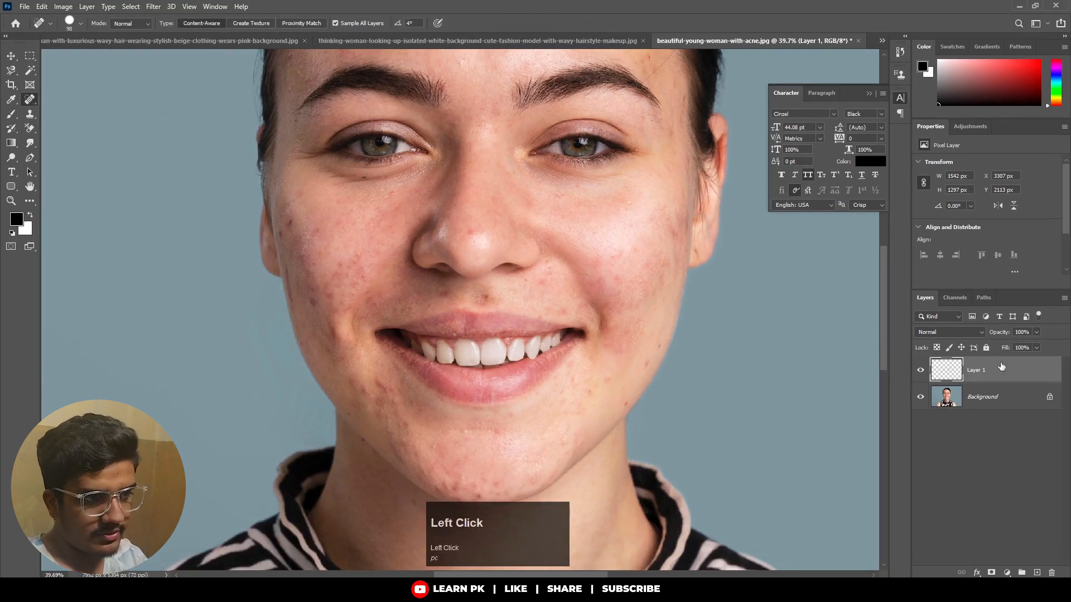
Delete the Layer 1 retouch layer above the Background.
key("Delete")
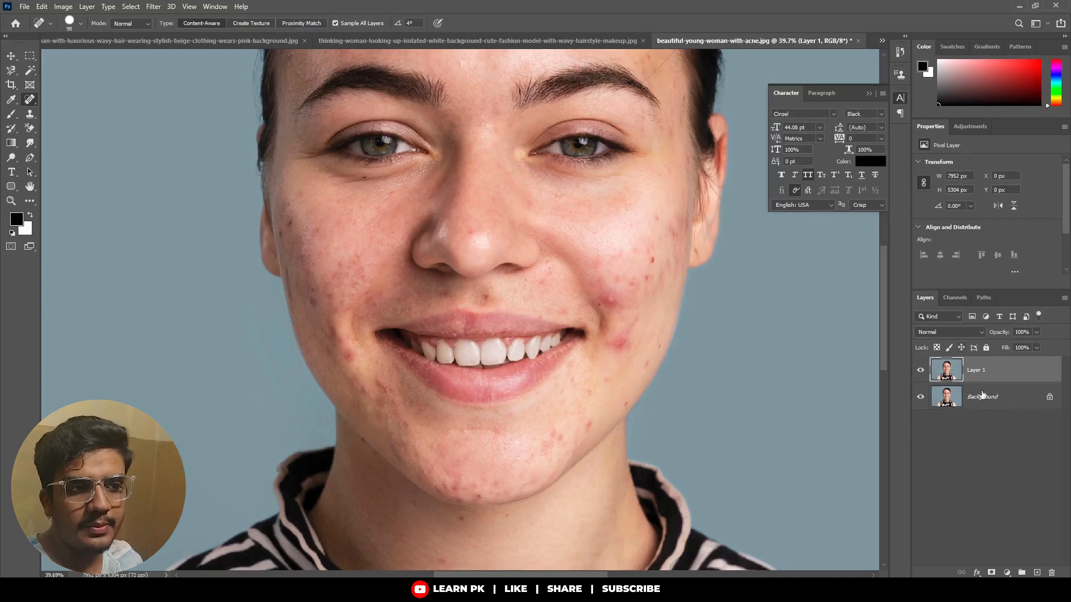
key("ctrl+z")
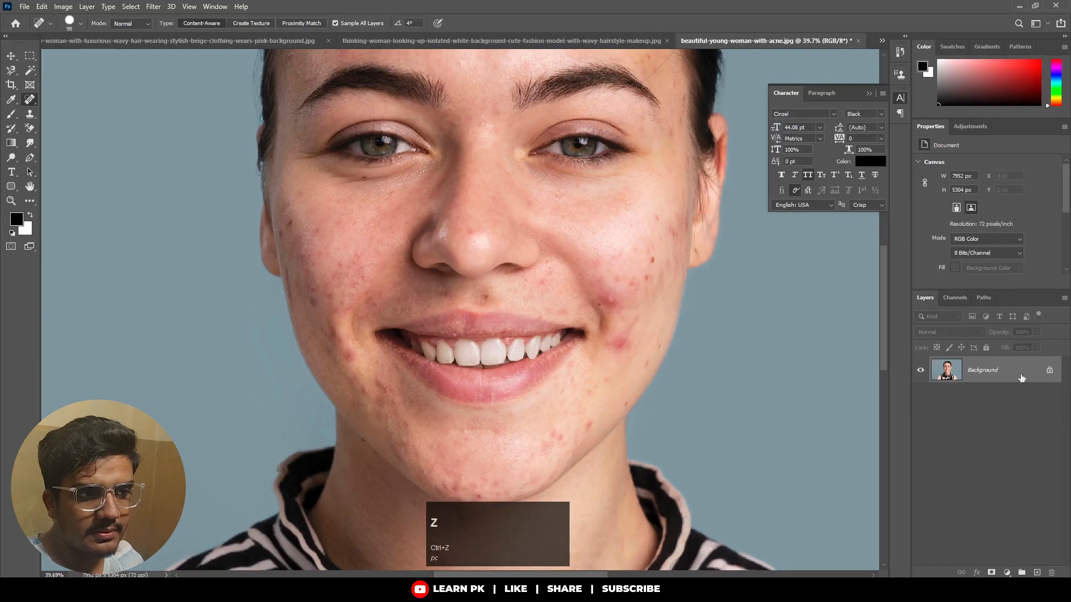
left_click(1049, 369)
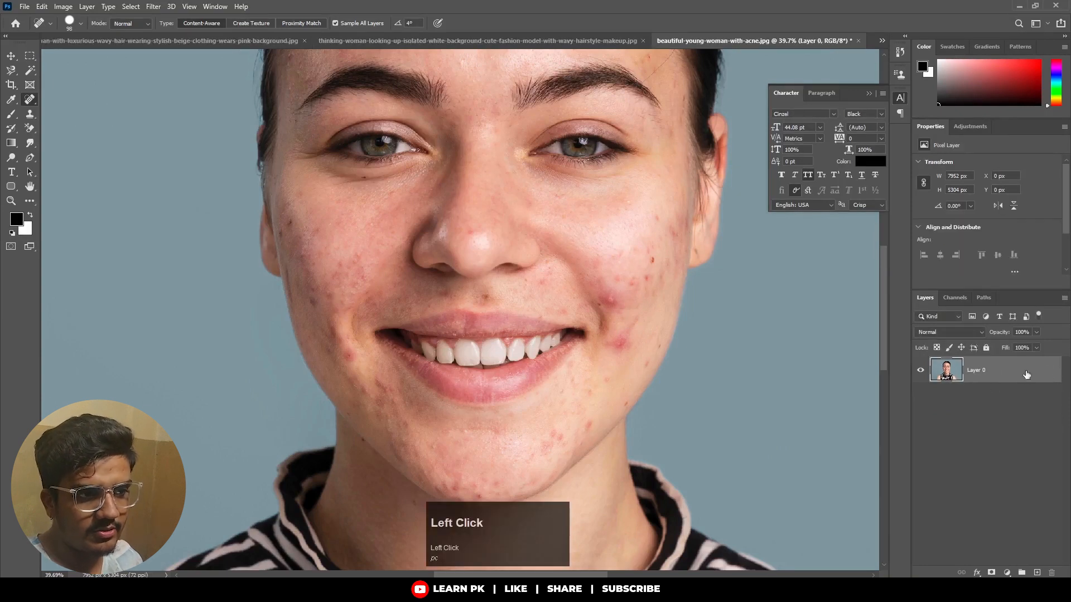
key("ctrl+z")
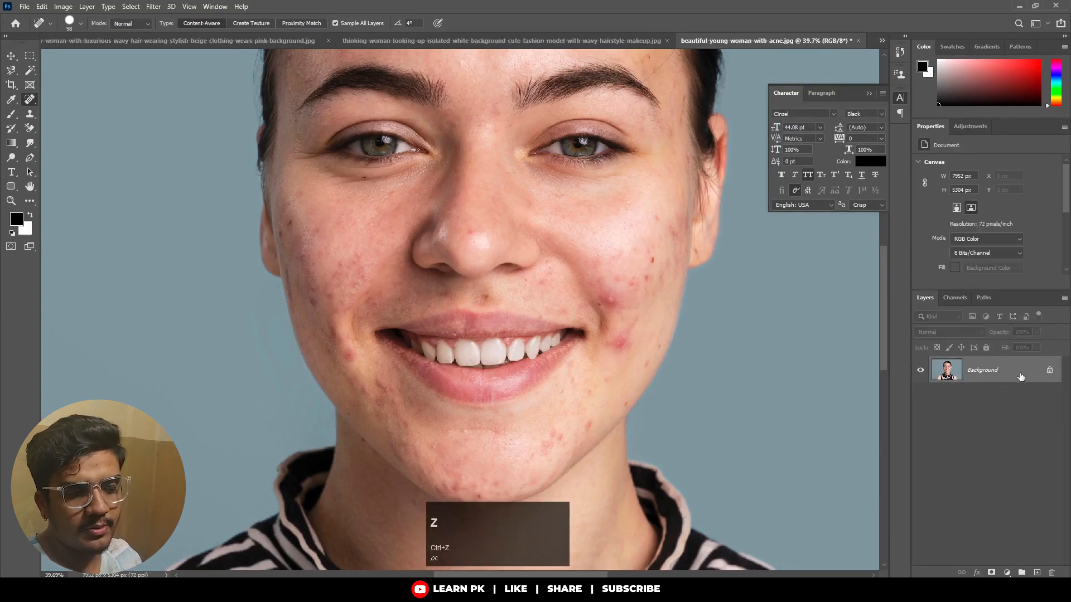
Duplicate the Background layer and add a new empty layer above the copy.
key("ctrl+j")
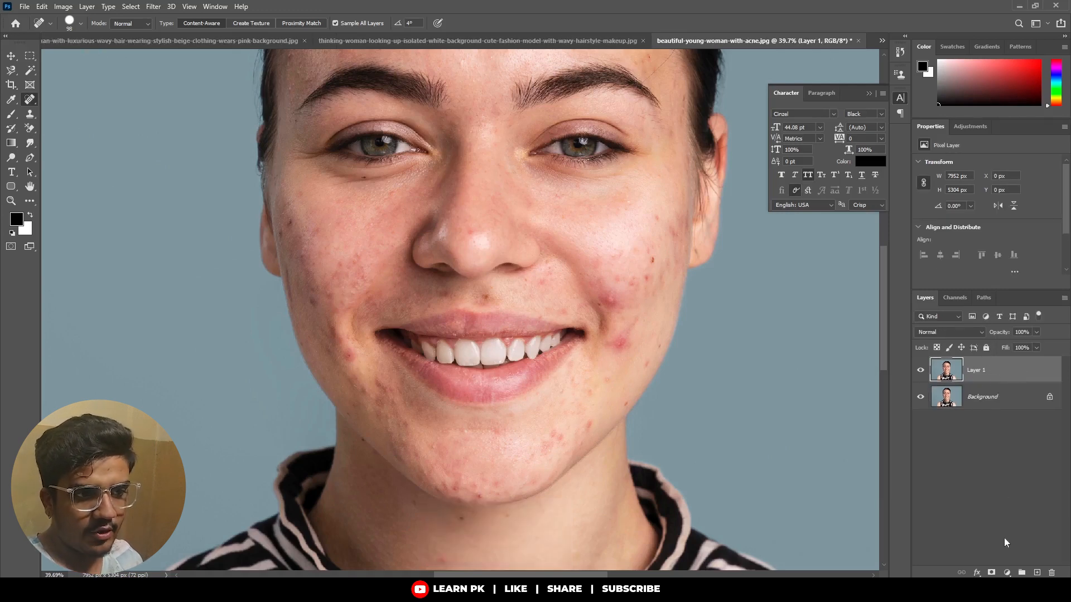
left_click(1038, 574)
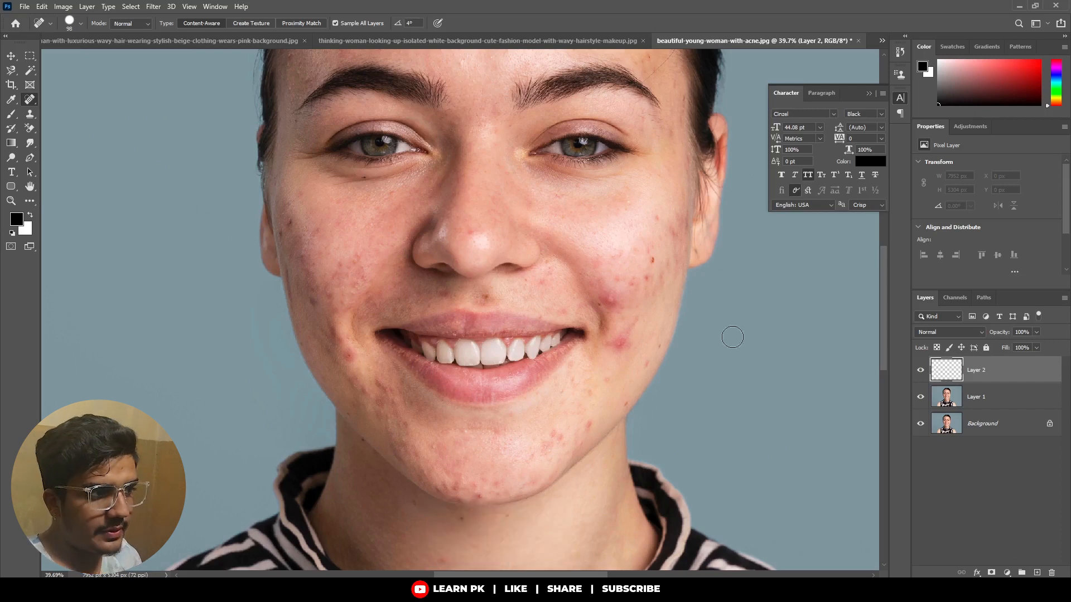
Heal the blemishes on her upper left cheek on the empty Layer 2 with the Spot Healing Brush.
scroll(600, 286, "up", 2)
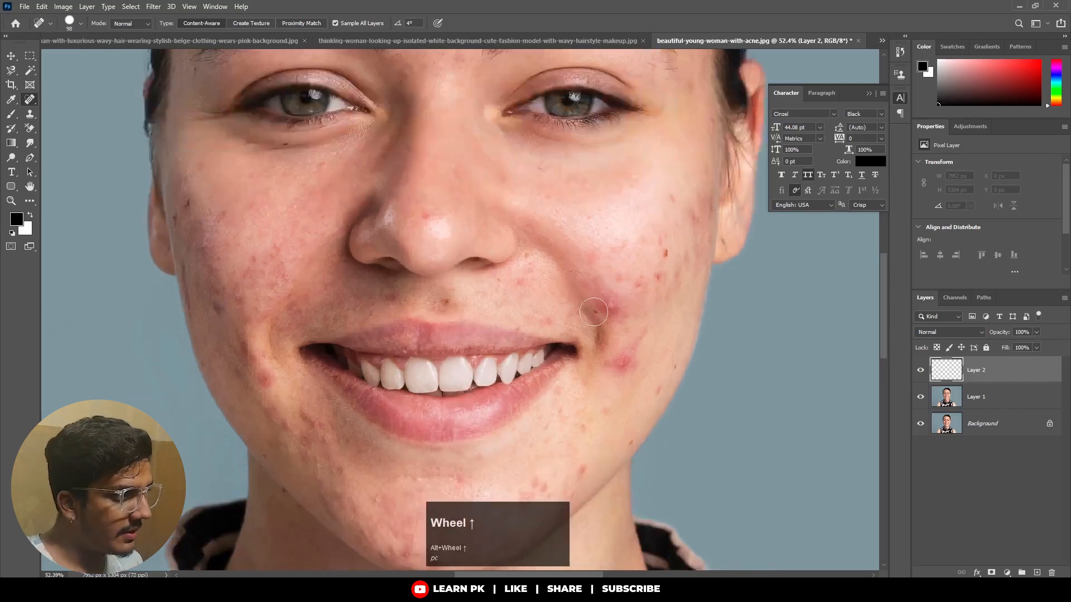
left_click(605, 306)
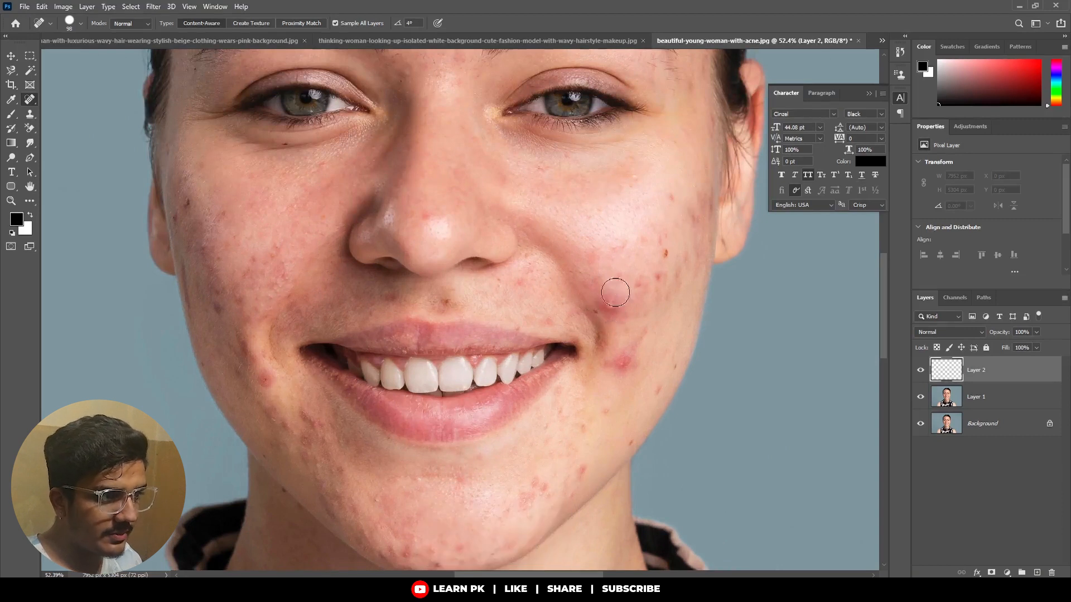
left_click_drag(607, 298, 611, 325)
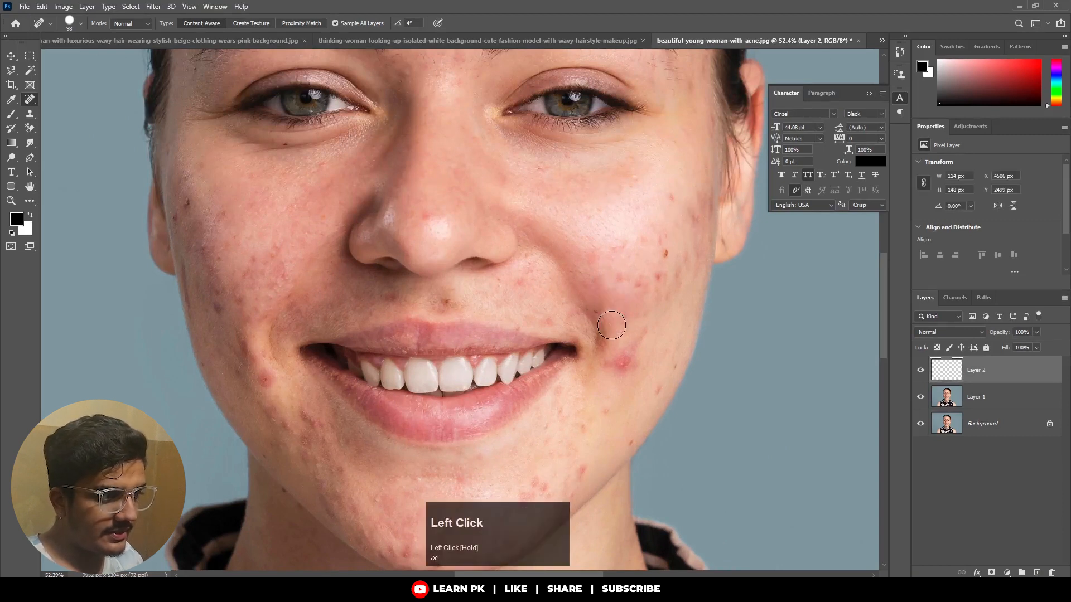
mouse_move(614, 266)
left_mouse_down()
mouse_move(623, 278)
mouse_move(632, 246)
mouse_move(652, 240)
mouse_move(666, 282)
left_mouse_up()
left_click(688, 218)
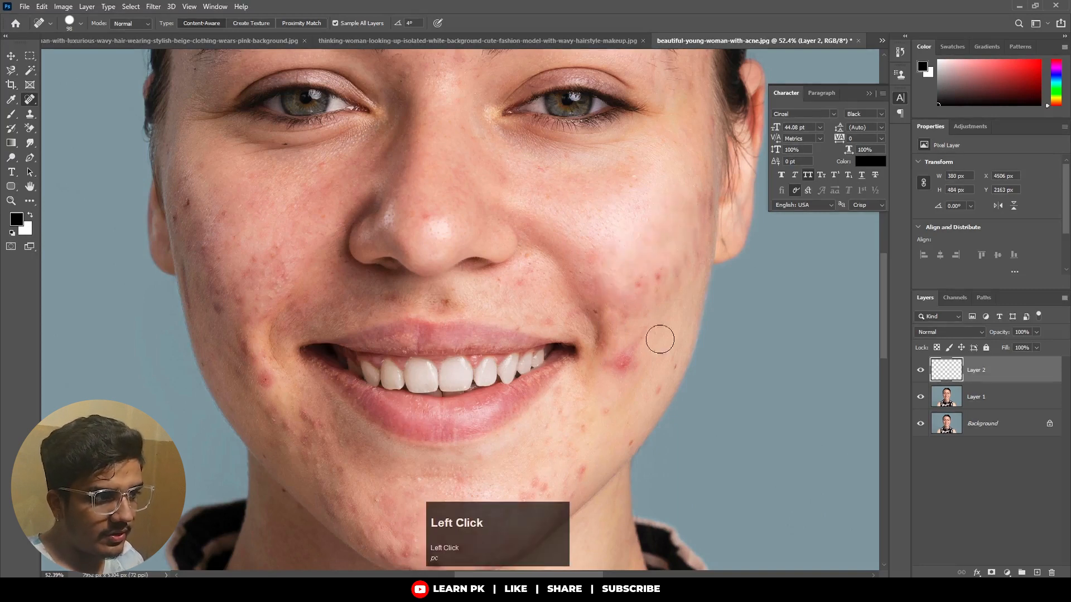
Heal the red spot beside the left corner of her mouth and the spots on her lower left cheek.
left_click_drag(637, 352, 619, 371)
mouse_move(637, 289)
left_mouse_down()
mouse_move(641, 274)
mouse_move(664, 311)
left_mouse_up()
mouse_move(665, 365)
left_mouse_down()
mouse_move(635, 410)
mouse_move(659, 326)
left_mouse_up()
Heal the acne along the left side of her jaw and across her chin.
key("space")
left_click_drag(647, 368, 584, 420)
mouse_move(661, 343)
left_mouse_down()
mouse_move(638, 357)
mouse_move(662, 329)
left_mouse_up()
left_click(684, 318)
left_click_drag(557, 438, 493, 453)
left_click(504, 460)
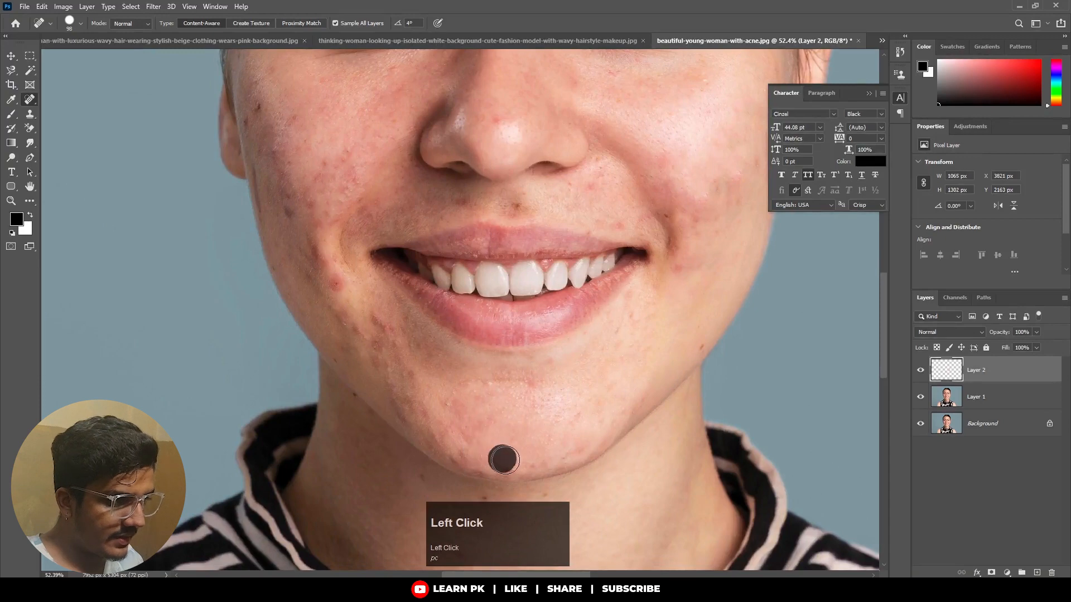
left_click_drag(490, 406, 454, 407)
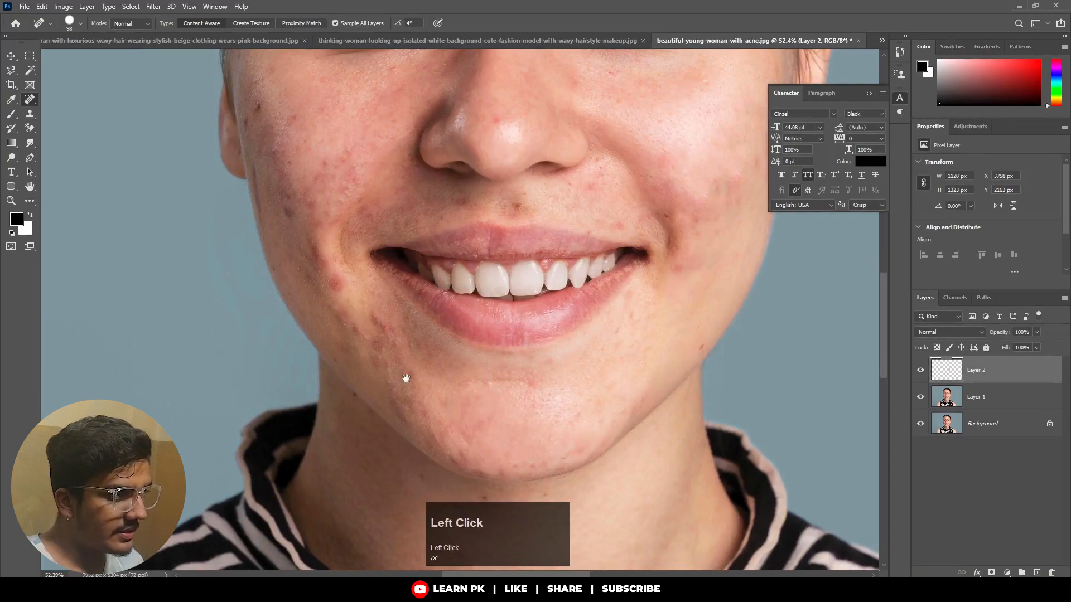
Heal the red blemish on her lower right cheek and the dark spots just above it.
left_click_drag(357, 309, 431, 425)
left_click(411, 396)
mouse_move(391, 334)
left_mouse_down()
mouse_move(407, 298)
mouse_move(391, 301)
left_mouse_up()
Heal the spots above her upper lip and the red mark on the tip of her nose.
left_click_drag(592, 323, 616, 322)
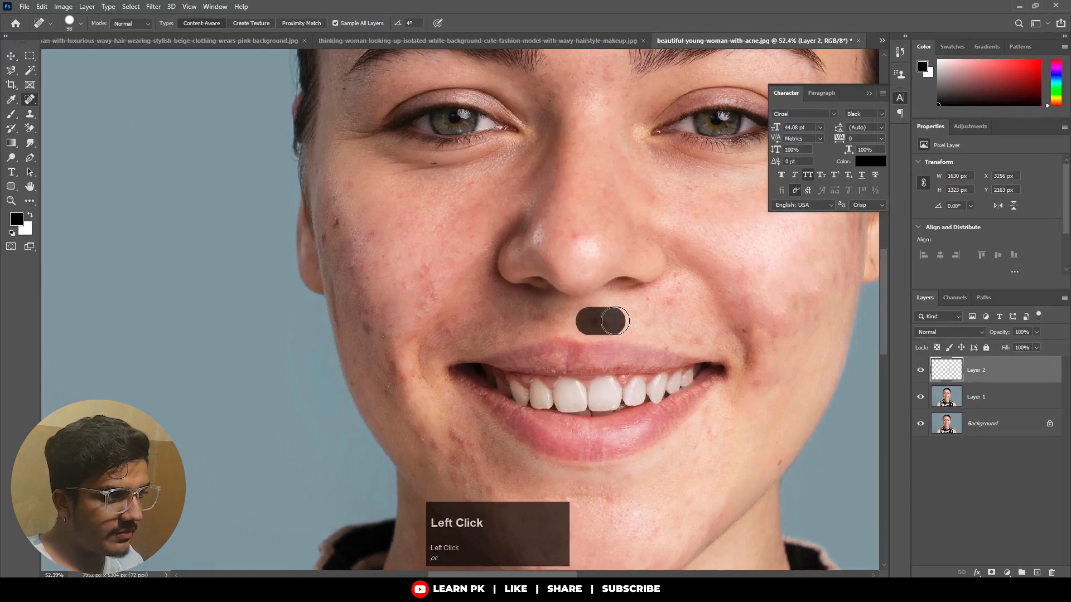
left_click(571, 241)
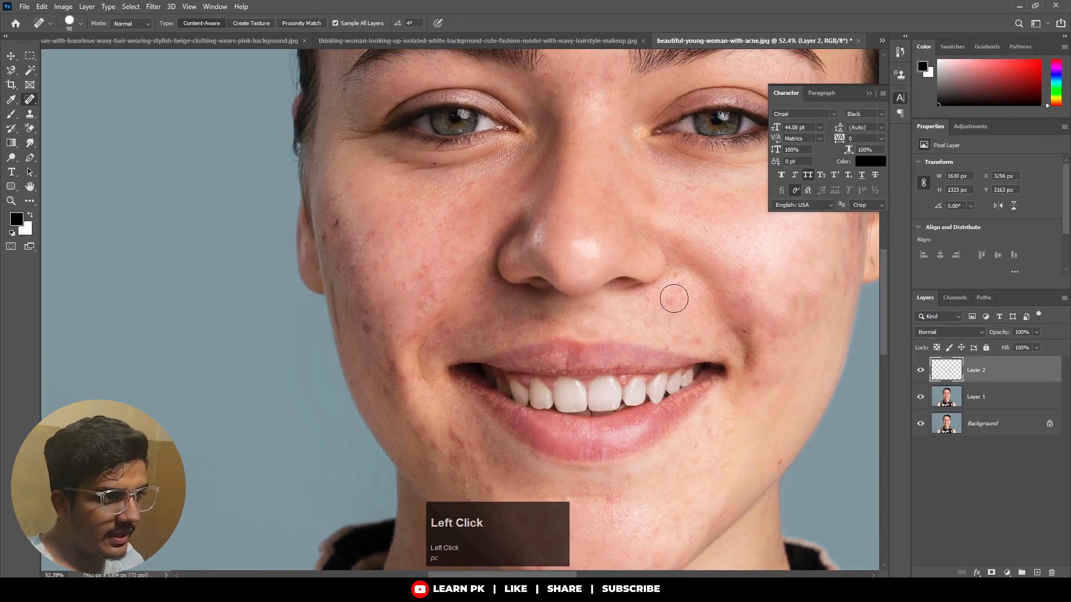
left_click_drag(672, 338, 695, 339)
left_click(699, 339)
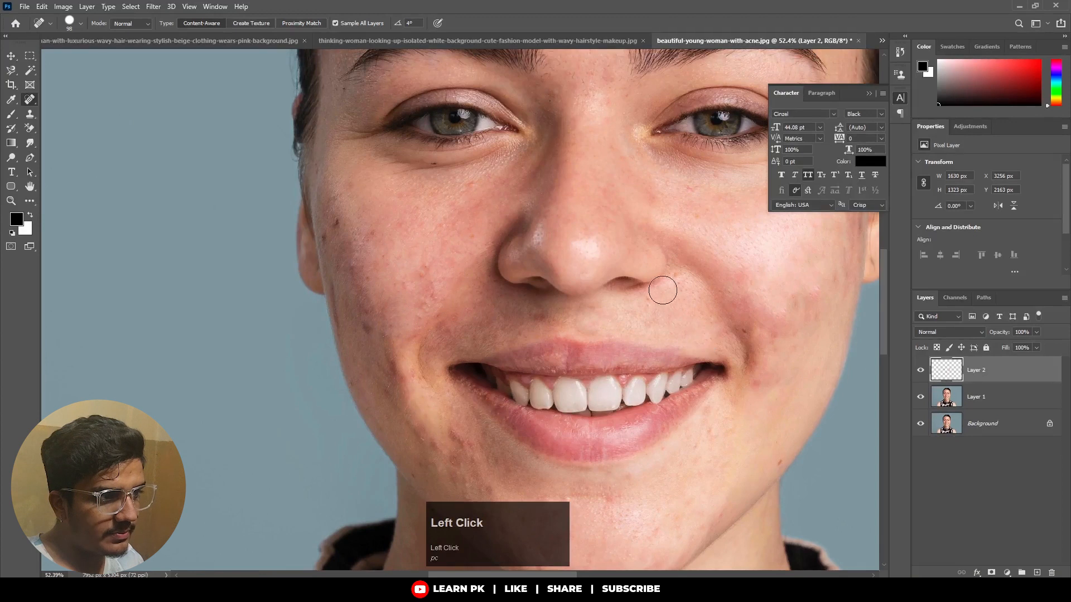
Heal the spots below her left eye and touch up the red areas beside the left corner of her mouth.
left_click_drag(681, 199, 695, 201)
left_click(698, 191)
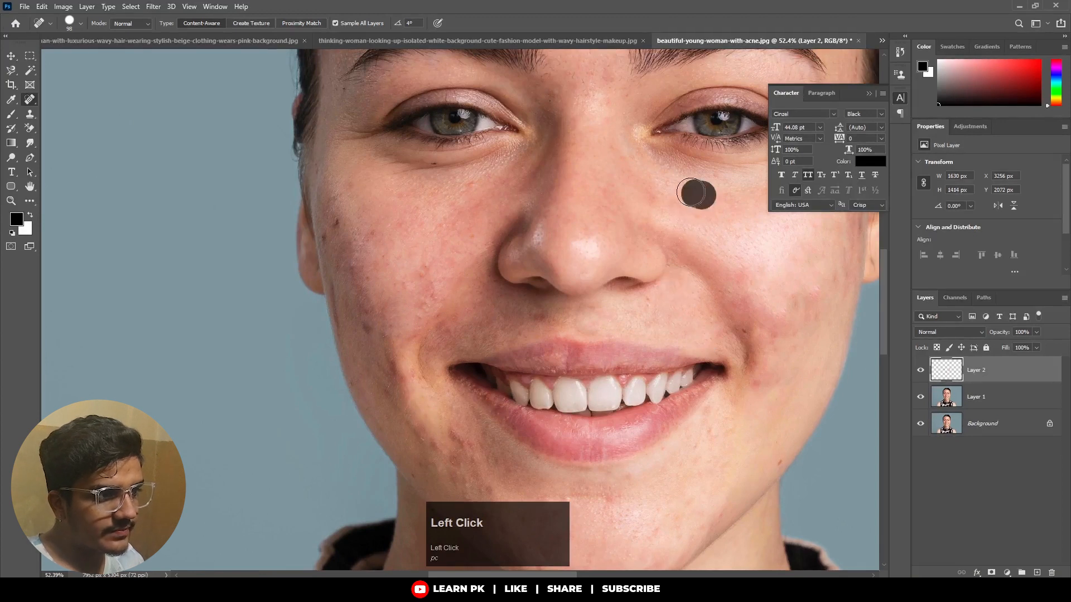
left_click(772, 375)
left_click(776, 327)
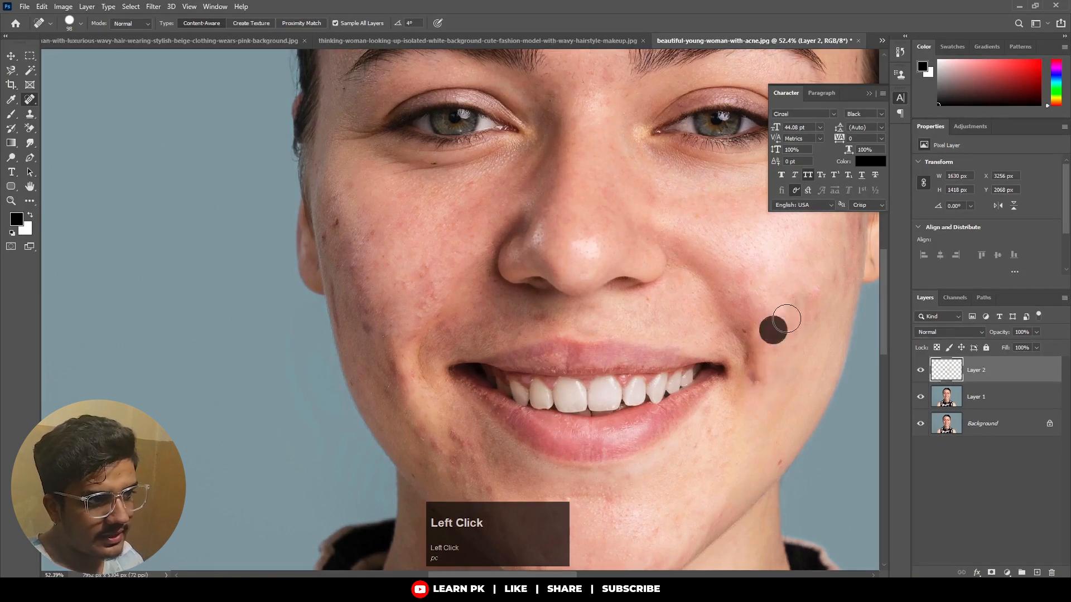
left_click_drag(817, 302, 787, 311)
Clean up the remaining marks and redness across the middle of her left cheek.
key("space")
left_click_drag(807, 269, 690, 333)
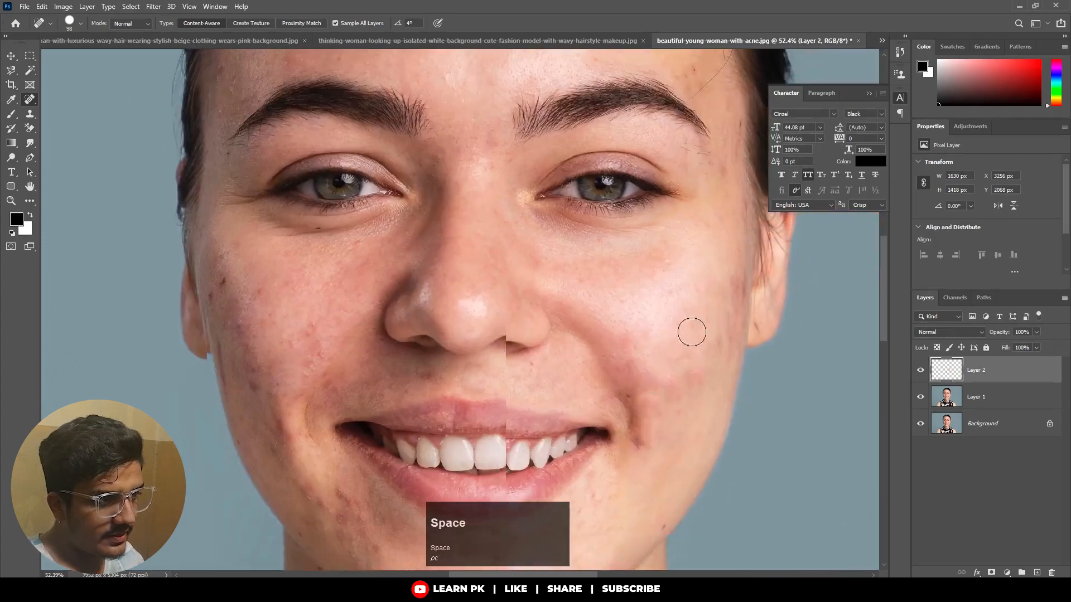
left_click_drag(654, 283, 649, 296)
left_click(689, 384)
left_click(707, 375)
left_click(696, 322)
left_click(675, 382)
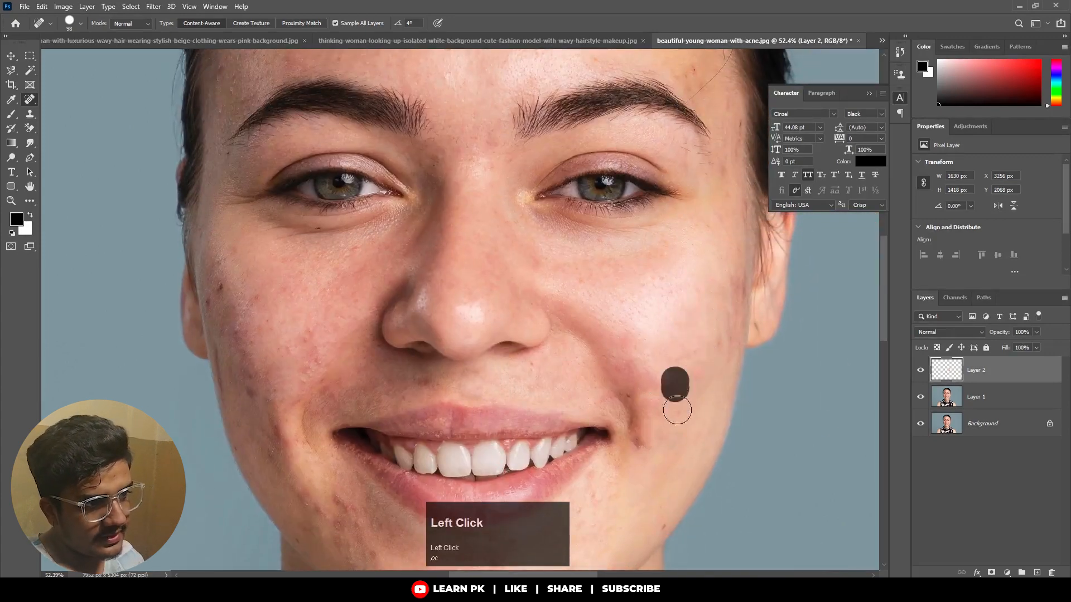
left_click(675, 425)
Heal the red spots on the inner part of her right cheek, beside the nose.
key("space")
left_click_drag(298, 358, 495, 291)
left_click(504, 277)
left_click(515, 306)
left_click(514, 292)
left_click(536, 327)
left_click(486, 273)
Heal the dark and red spots along the outer edge of her right cheek, near the ear.
left_click(455, 234)
left_click(420, 228)
left_click(416, 244)
left_click(435, 296)
left_click(422, 260)
left_click(427, 289)
left_click(433, 327)
left_click(444, 316)
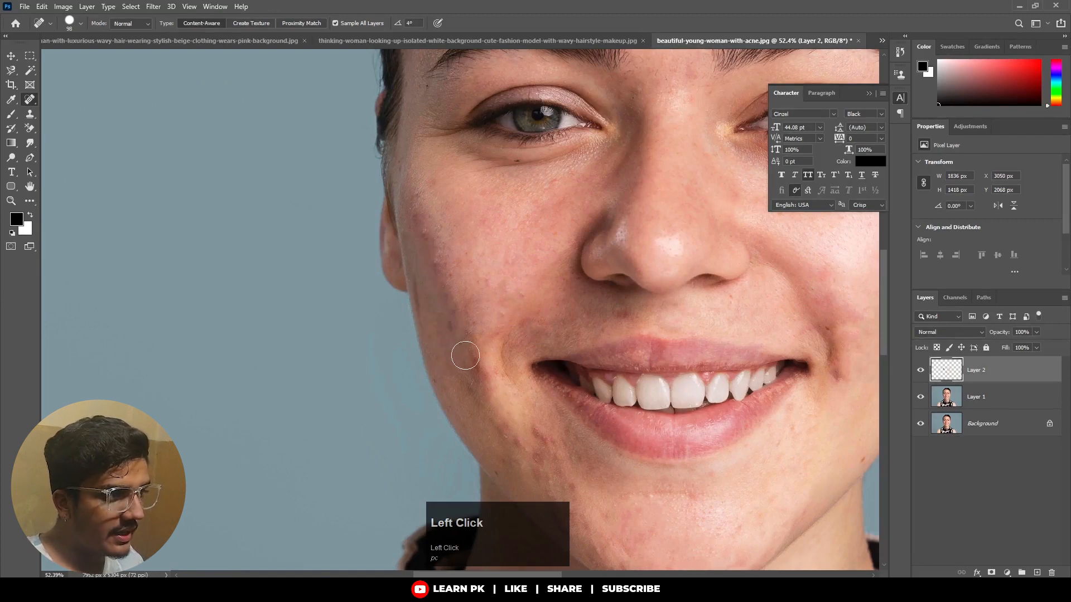
Heal the blemishes on her lower right cheek, down beside the corner of the mouth.
left_click_drag(461, 354, 409, 299)
left_click(407, 308)
left_click(413, 333)
left_click(442, 382)
left_click(473, 378)
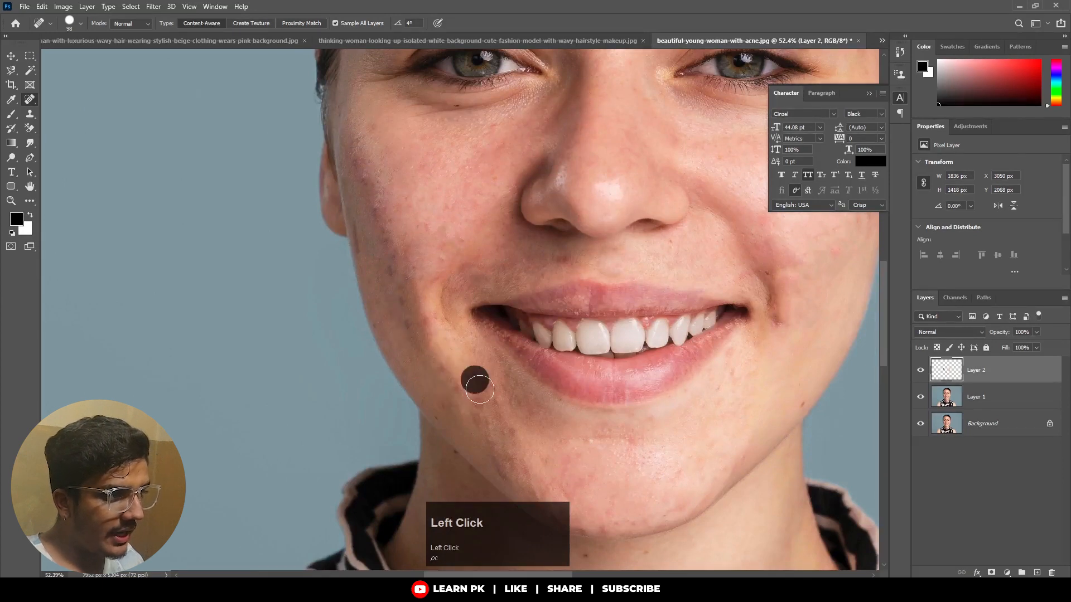
left_click(492, 414)
Heal the spots along her right jawline down to the chin.
left_click_drag(479, 367, 446, 272)
left_click(456, 345)
left_click(476, 354)
left_click(474, 373)
left_click(491, 384)
left_click(530, 410)
Heal the small spots across the lower edge and middle of her chin.
left_click(569, 426)
left_click(585, 426)
left_click(603, 425)
left_click(619, 420)
left_click(635, 416)
left_click(640, 396)
left_click_drag(597, 353, 562, 352)
Heal the small marks along her left jawline.
left_click(706, 280)
left_click(692, 299)
left_click(684, 328)
left_click(671, 366)
Heal the moles and small spots on her neck, between the chin and the collar.
key("space")
left_click_drag(594, 403, 524, 296)
left_click(477, 356)
left_click(471, 425)
left_click(456, 408)
left_click(447, 430)
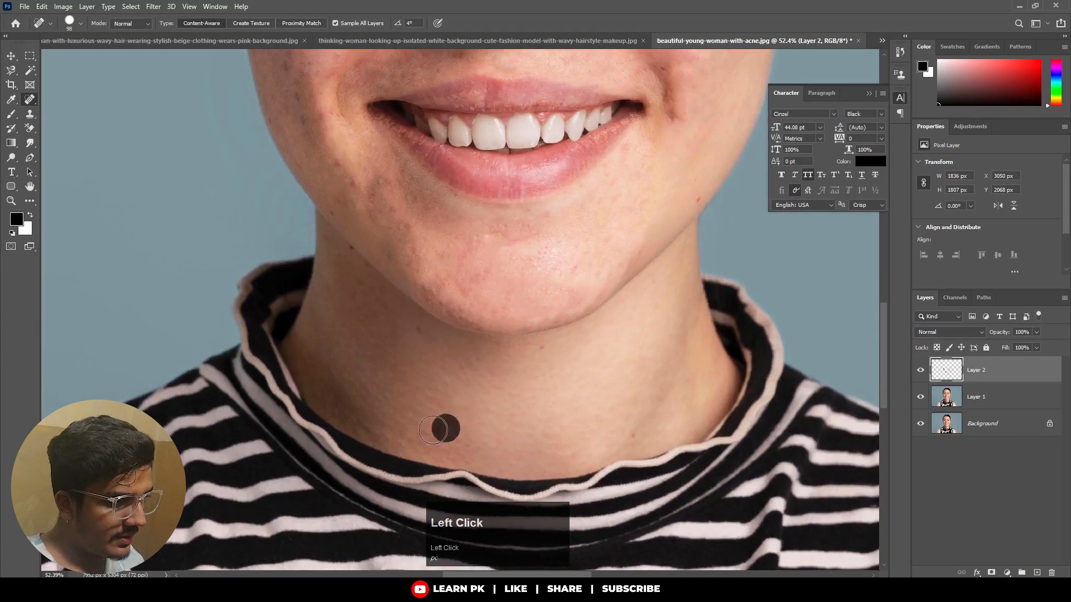
left_click(536, 357)
left_click(545, 432)
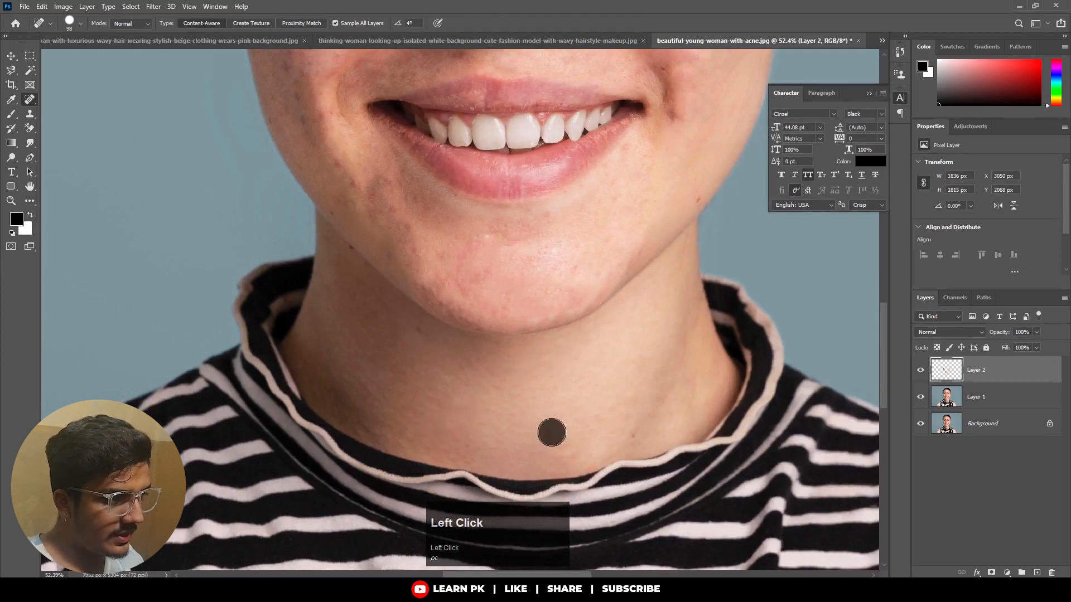
left_click(651, 384)
Heal the leftover mark at the edge of her left jaw.
key("space")
left_click_drag(537, 288, 532, 450)
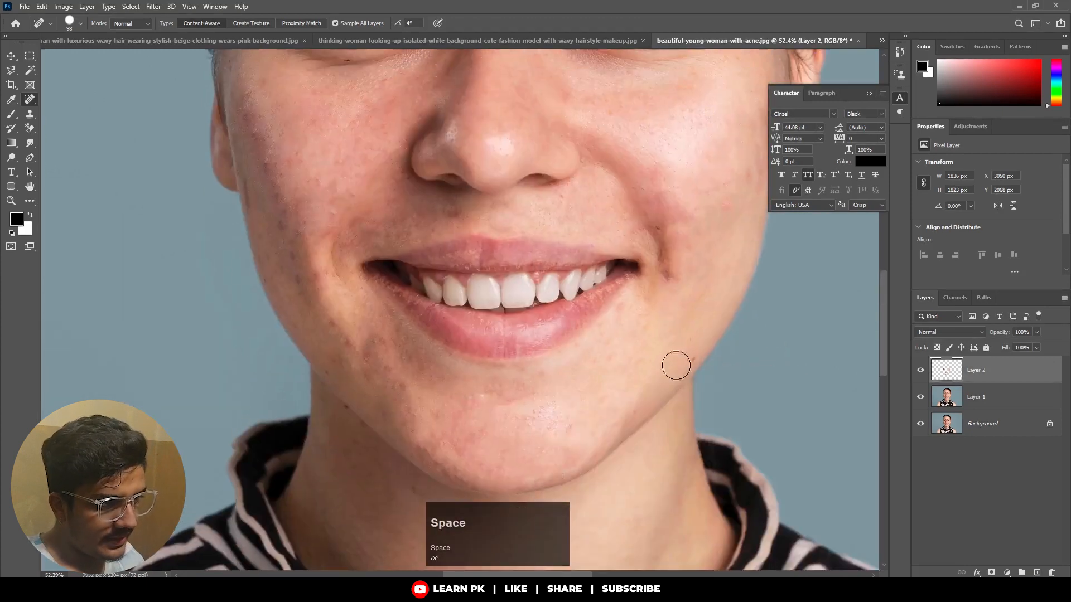
left_click_drag(686, 353, 657, 387)
Bring the forehead into view and heal the blemishes above the inner end of her left eyebrow.
key("space")
left_click_drag(675, 283, 627, 447)
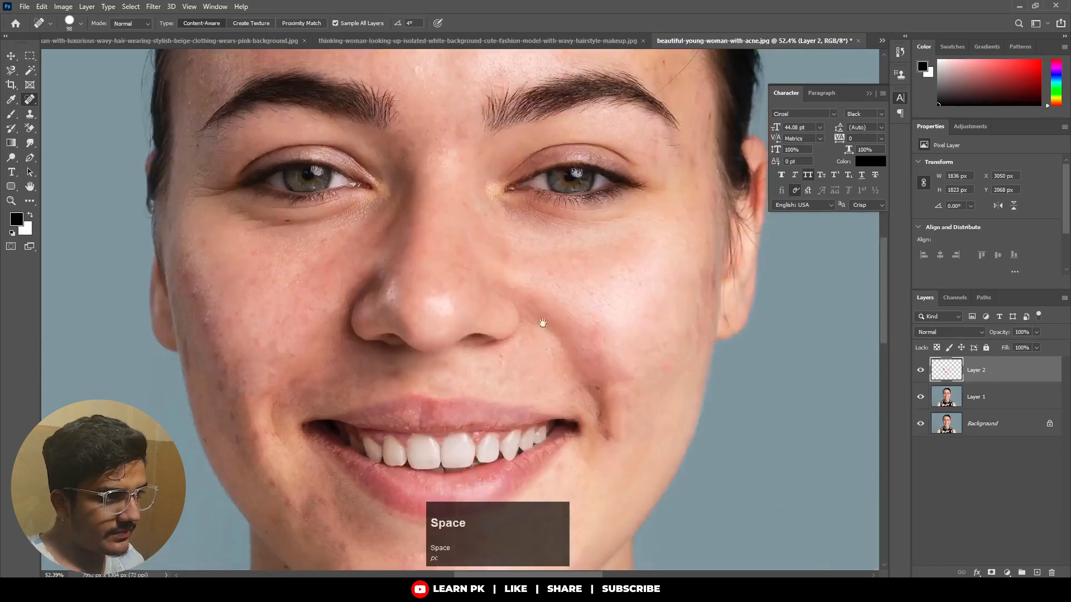
left_click_drag(531, 309, 560, 387)
mouse_move(608, 100)
left_mouse_down()
mouse_move(617, 94)
mouse_move(592, 220)
left_mouse_up()
key("space")
left_click(583, 168)
left_click(583, 213)
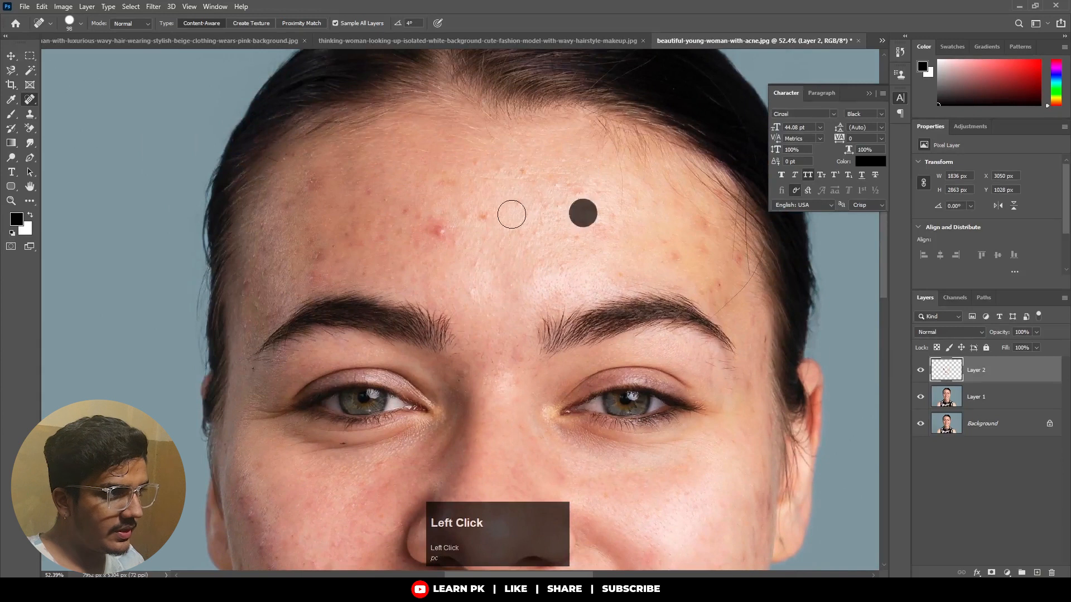
Heal the red pimple and the surrounding spots in the middle of her forehead.
left_click(439, 230)
left_click(485, 218)
left_click(517, 206)
left_click(514, 172)
left_click(540, 187)
left_click(488, 174)
left_click(445, 208)
Brush over the acne on the right half of her forehead, above the right eyebrow.
left_click_drag(315, 249, 416, 239)
mouse_move(368, 209)
left_mouse_down()
mouse_move(466, 193)
mouse_move(472, 213)
left_mouse_up()
mouse_move(399, 220)
left_mouse_down()
mouse_move(436, 238)
mouse_move(409, 247)
mouse_move(448, 247)
left_mouse_up()
Brush over the remaining bumps in the centre of her forehead and down between the eyebrows.
left_click_drag(554, 182, 586, 188)
mouse_move(511, 222)
left_mouse_down()
mouse_move(541, 239)
mouse_move(603, 226)
mouse_move(580, 223)
left_mouse_up()
left_click_drag(478, 238, 464, 289)
left_click_drag(525, 270, 578, 256)
left_click_drag(559, 211, 615, 225)
Brush over the spots on the left side of her forehead, out to the left temple.
mouse_move(600, 184)
left_mouse_down()
mouse_move(705, 223)
mouse_move(711, 234)
mouse_move(688, 225)
mouse_move(699, 220)
mouse_move(694, 242)
left_mouse_up()
left_click_drag(610, 269, 658, 266)
mouse_move(724, 258)
left_mouse_down()
mouse_move(738, 291)
mouse_move(727, 302)
mouse_move(707, 259)
mouse_move(682, 246)
mouse_move(687, 230)
mouse_move(665, 217)
left_mouse_up()
Heal the spots near her right temple and hairline and the skin just above the right eyebrow.
left_click_drag(330, 181, 320, 171)
left_click(300, 195)
mouse_move(310, 275)
left_mouse_down()
mouse_move(343, 256)
mouse_move(369, 218)
left_mouse_up()
left_click_drag(339, 214, 331, 210)
left_click(290, 202)
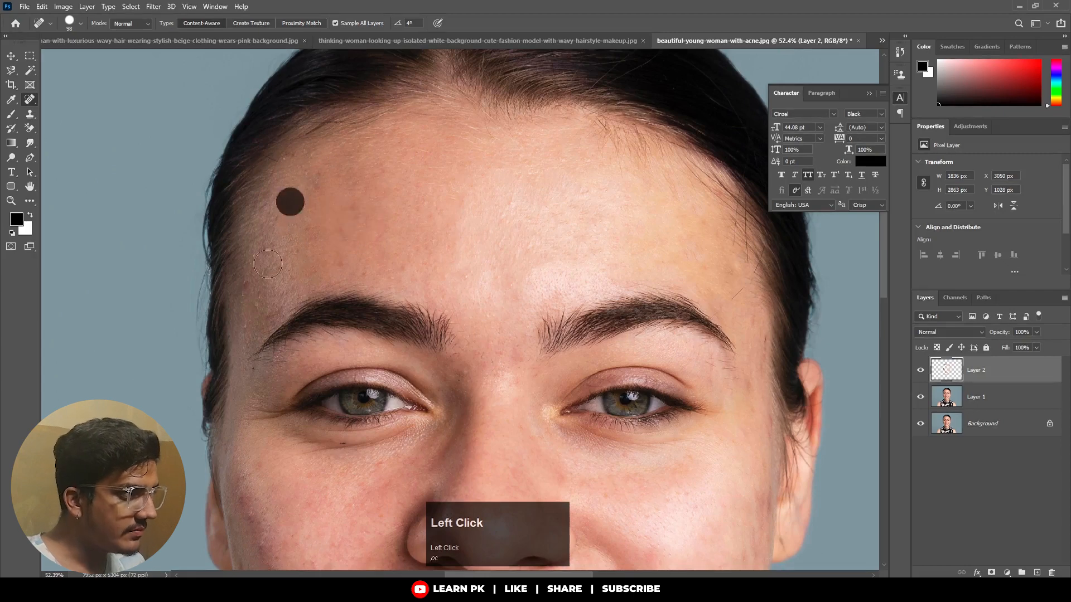
left_click(253, 279)
left_click_drag(304, 273, 379, 263)
Touch up the leftover dark spots along the outer and lower edge of her right cheek.
scroll(598, 420, "down", 3)
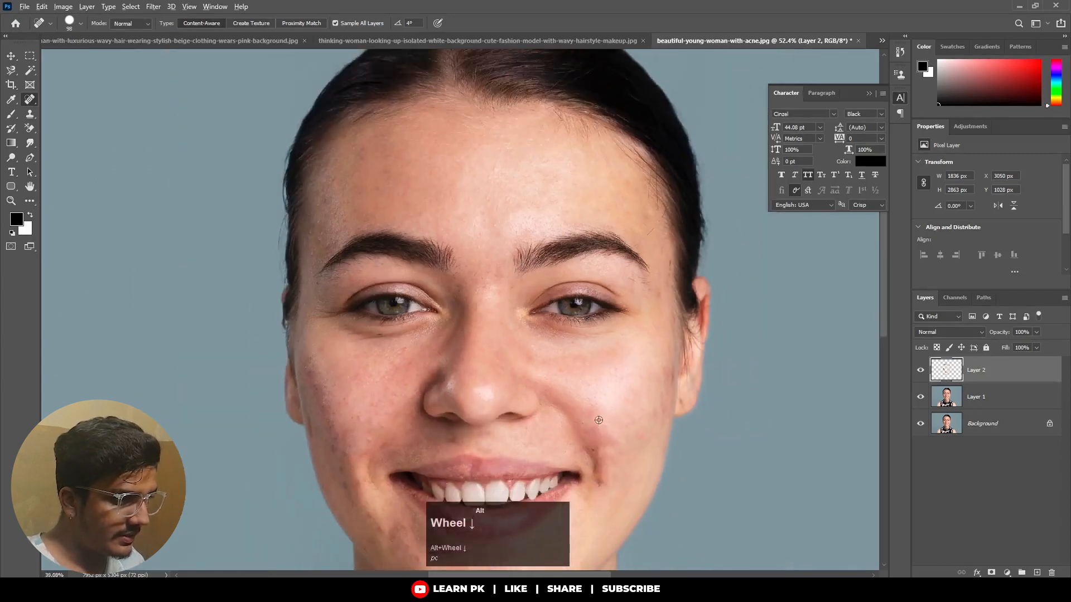
left_click_drag(585, 464, 527, 347)
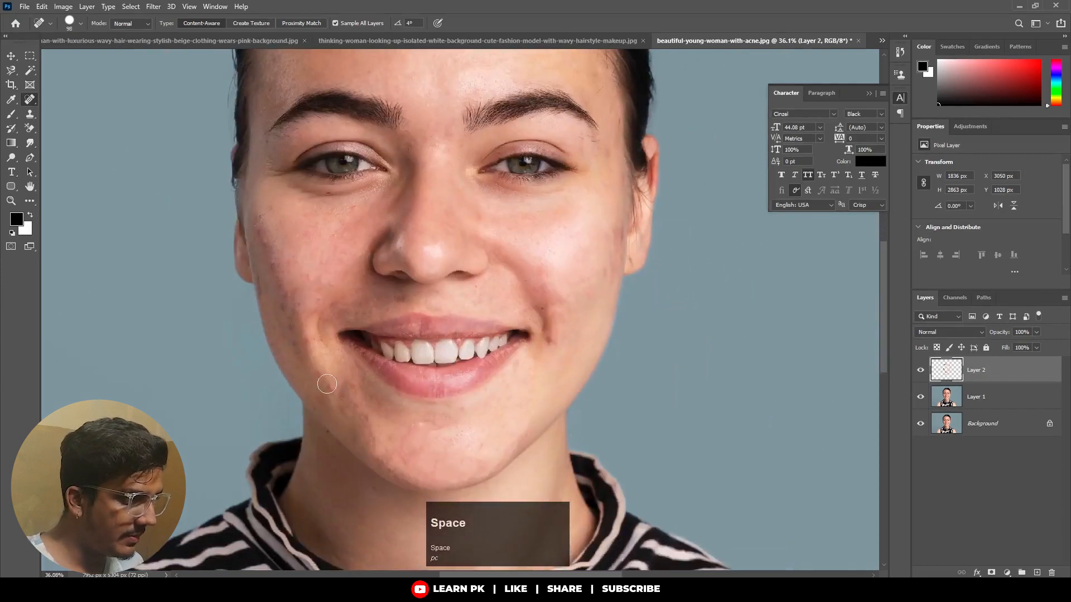
left_click(323, 386)
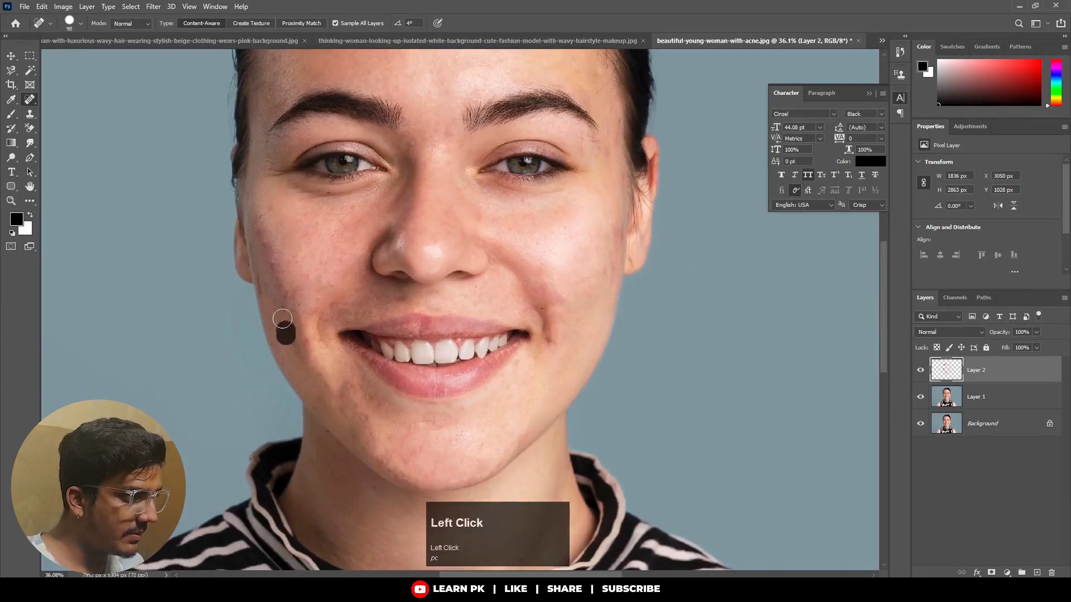
left_click(259, 231)
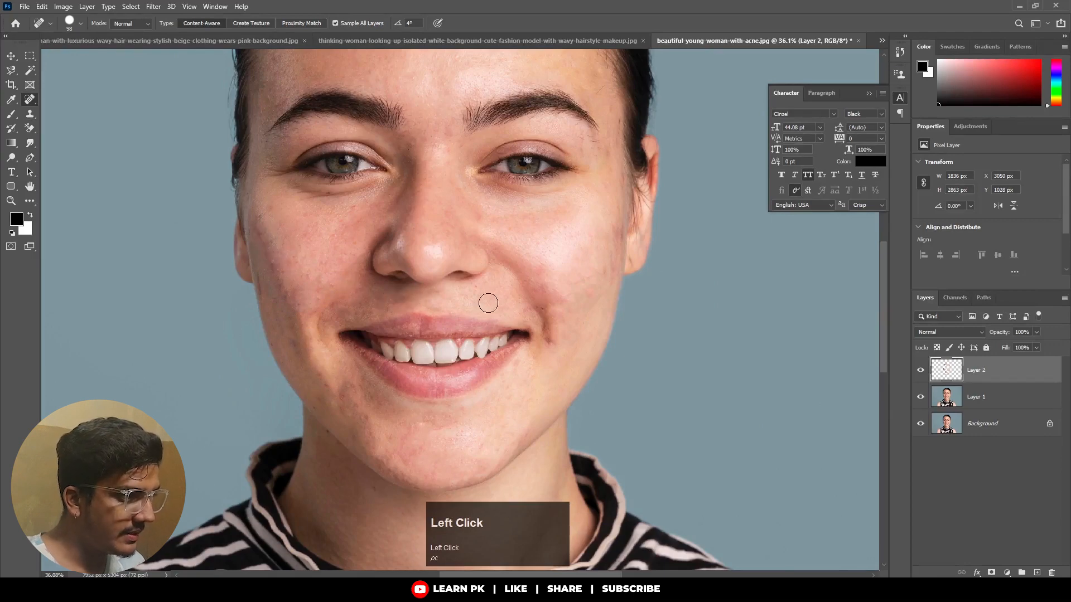
Enlarge the healing brush to 173 px and heal the red blemish on her left upper arm.
scroll(474, 304, "down", 4)
left_click_drag(529, 333, 524, 309)
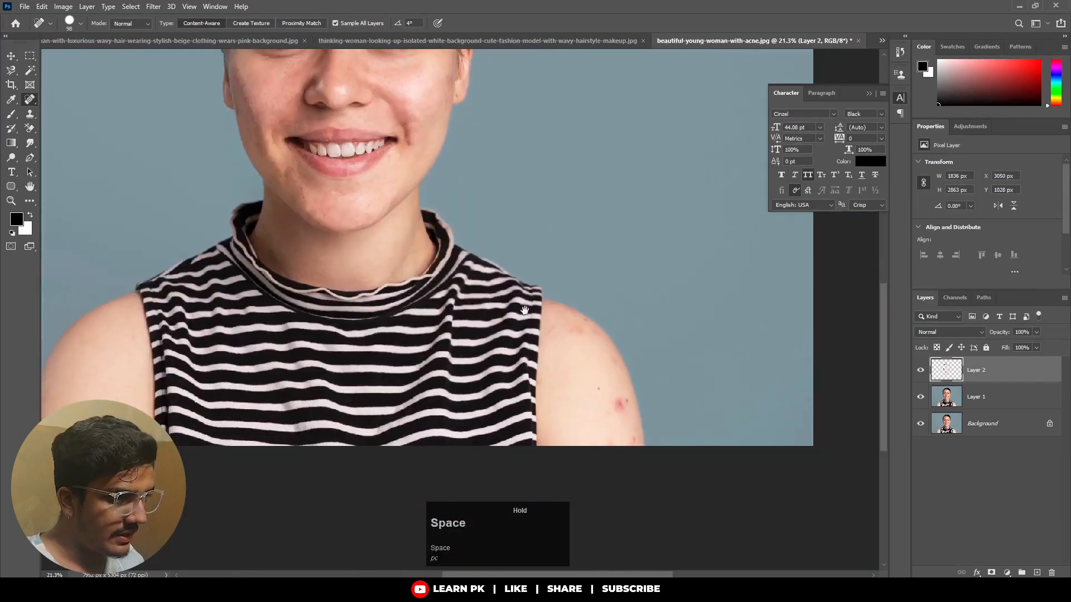
left_click_drag(620, 401, 624, 415)
right_click(621, 407, "alt")
left_click(618, 405)
Heal the remaining spots on her left shoulder and upper arm.
left_click(587, 329)
left_click(607, 352)
left_click_drag(613, 367, 614, 382)
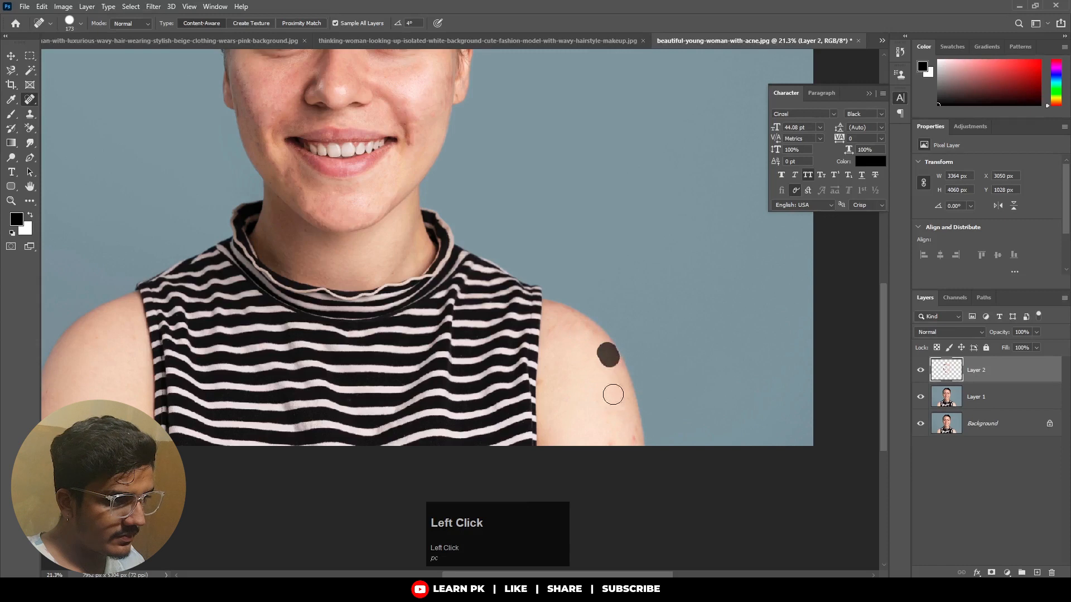
left_click(627, 437)
left_click(605, 439)
left_click(553, 335)
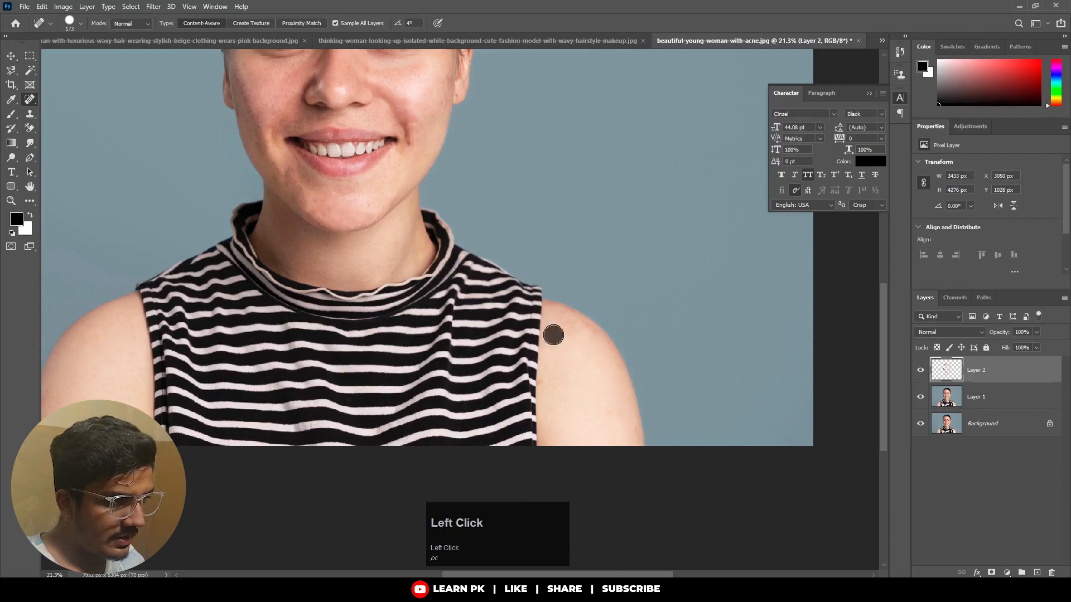
left_click(588, 330)
Heal the spots on her right shoulder and bring the whole face back into view.
key("space")
mouse_move(91, 403)
left_mouse_down()
mouse_move(311, 417)
mouse_move(278, 438)
mouse_move(266, 467)
left_mouse_up()
key("space")
left_click_drag(454, 279, 403, 414)
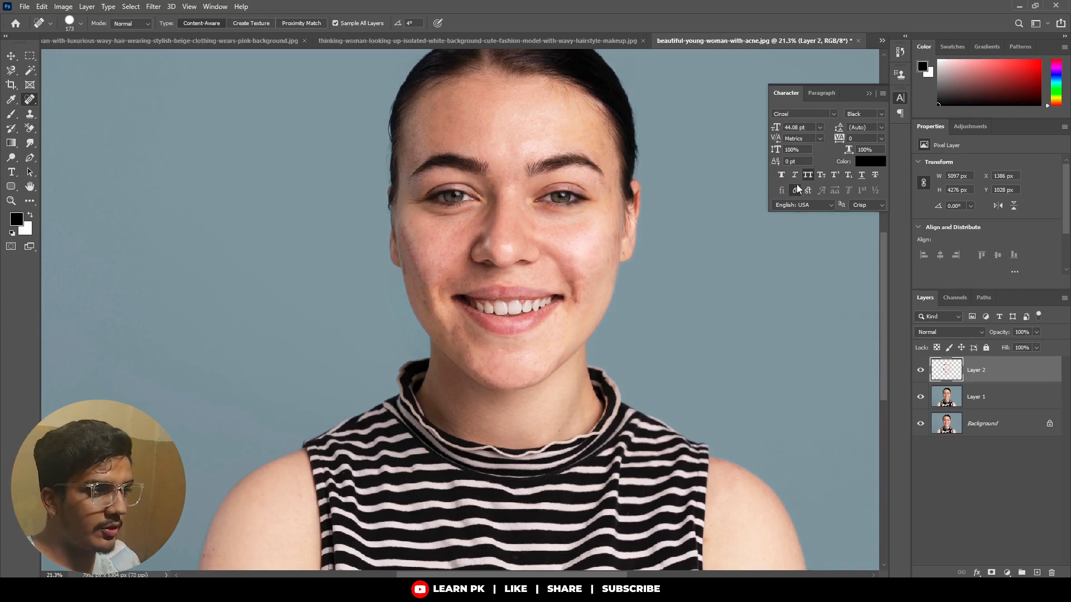
Compare the skin before and after retouching by hiding and showing Layer 2.
left_click(920, 370)
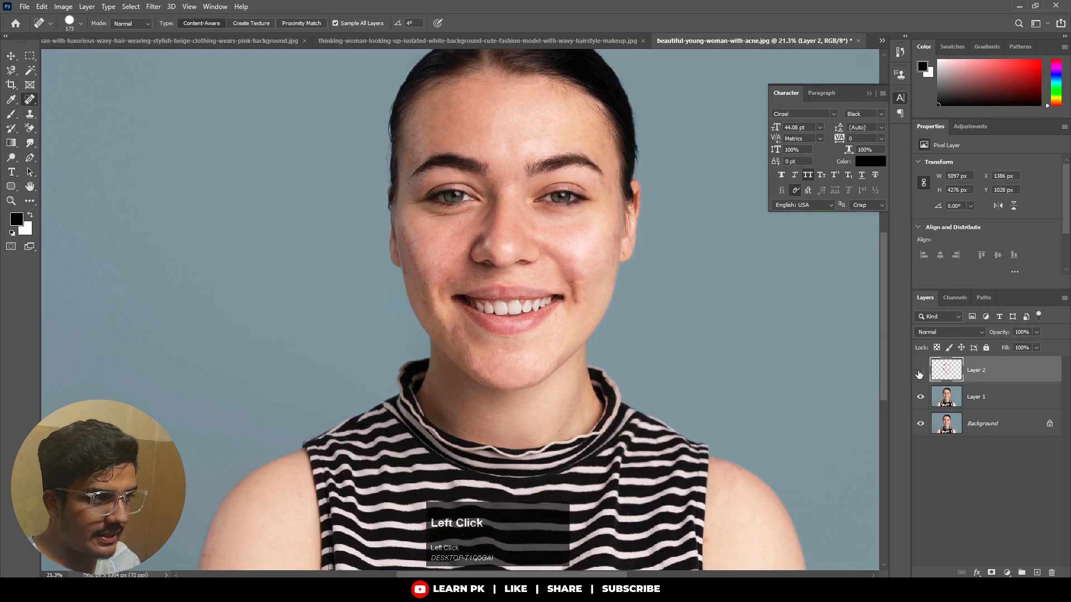
left_click(920, 371)
left_click(920, 372)
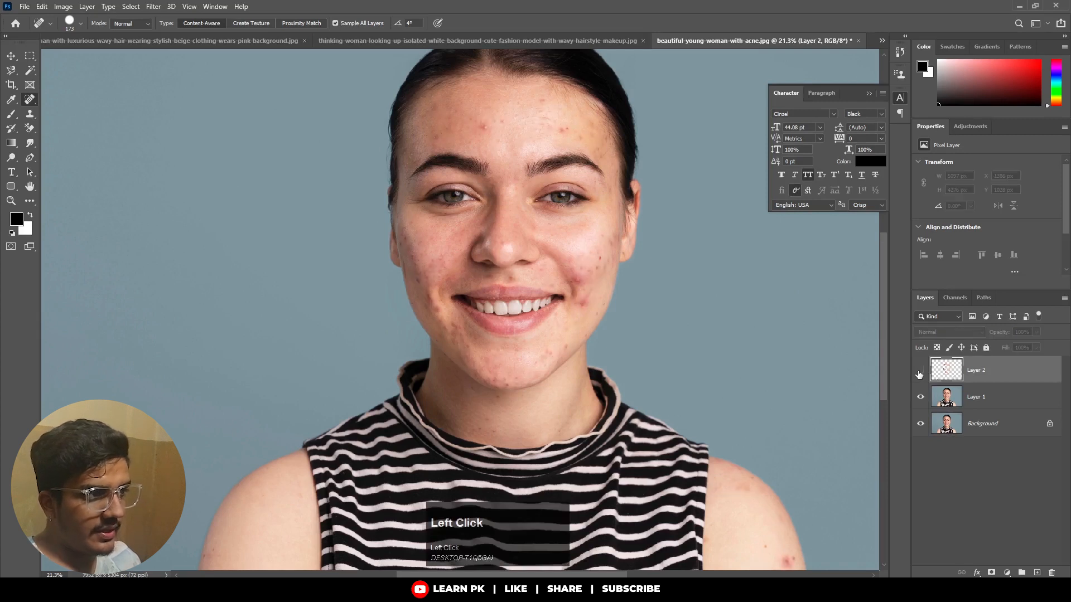
left_click(920, 370)
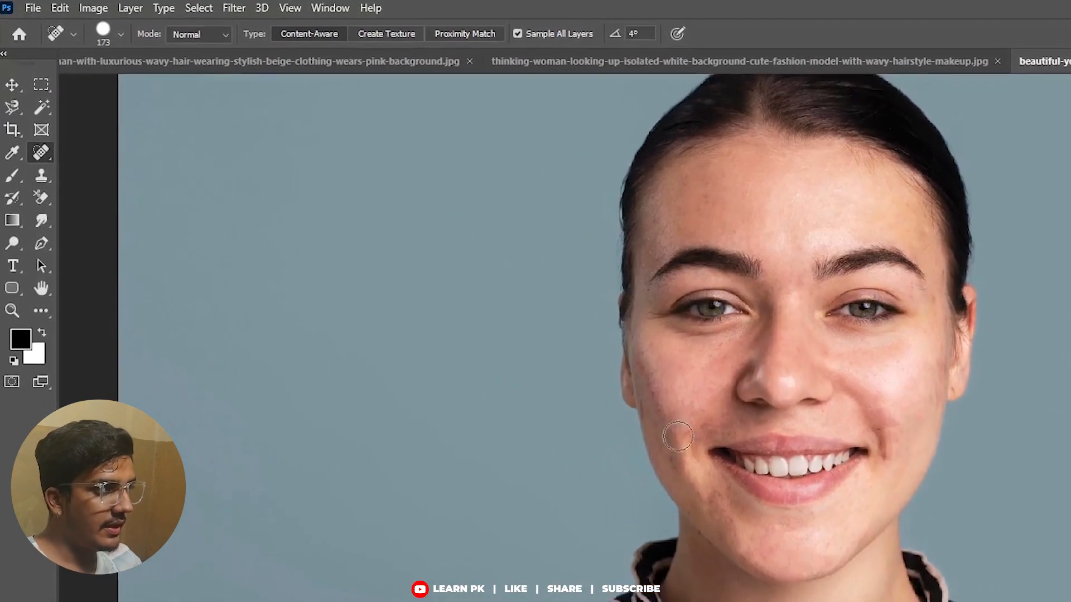
Switch to the Patch tool, duplicate Layer 1 and place the copy above Layer 2.
right_click(38, 146)
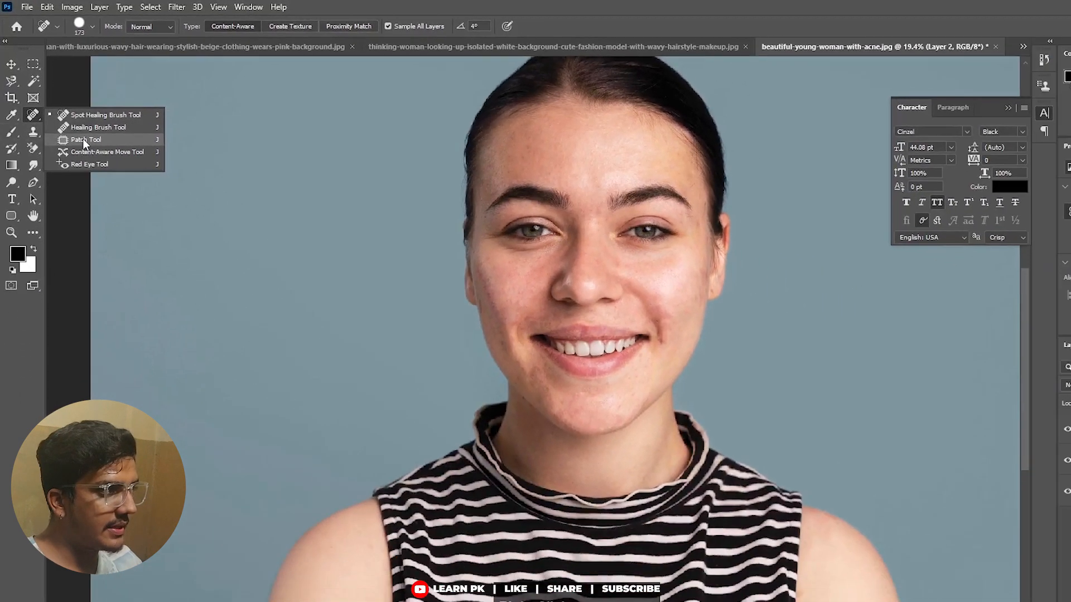
left_click(111, 193)
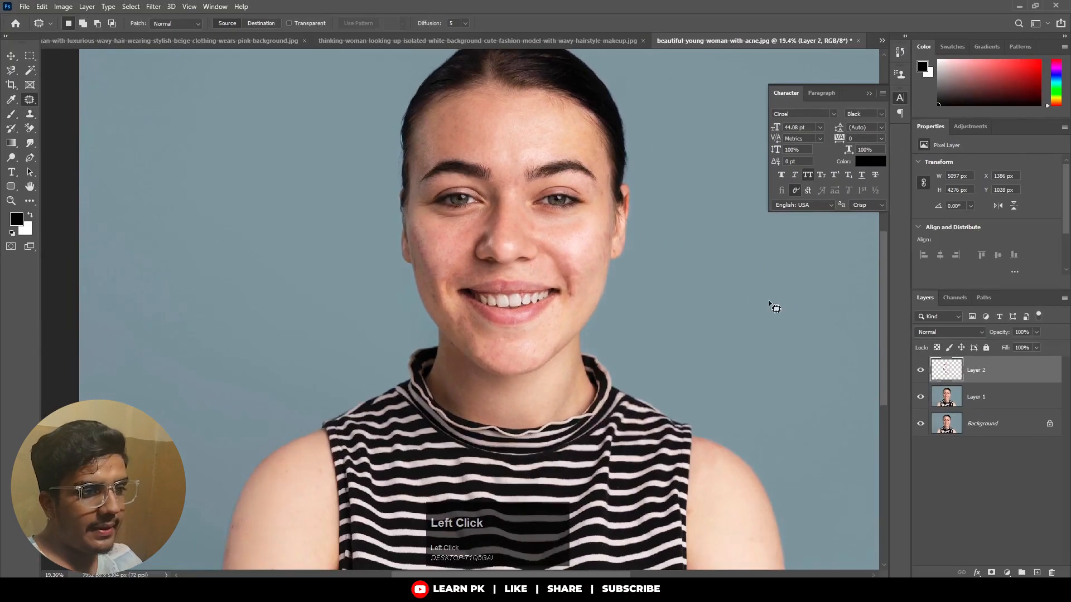
left_click(1023, 397)
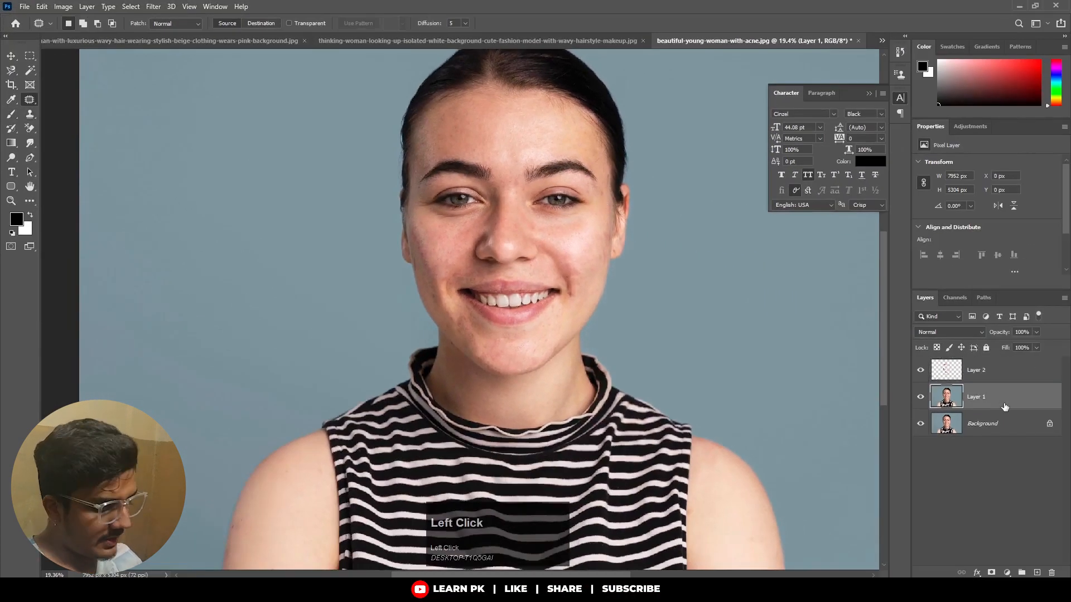
key("ctrl+j")
left_click_drag(1003, 406, 945, 374)
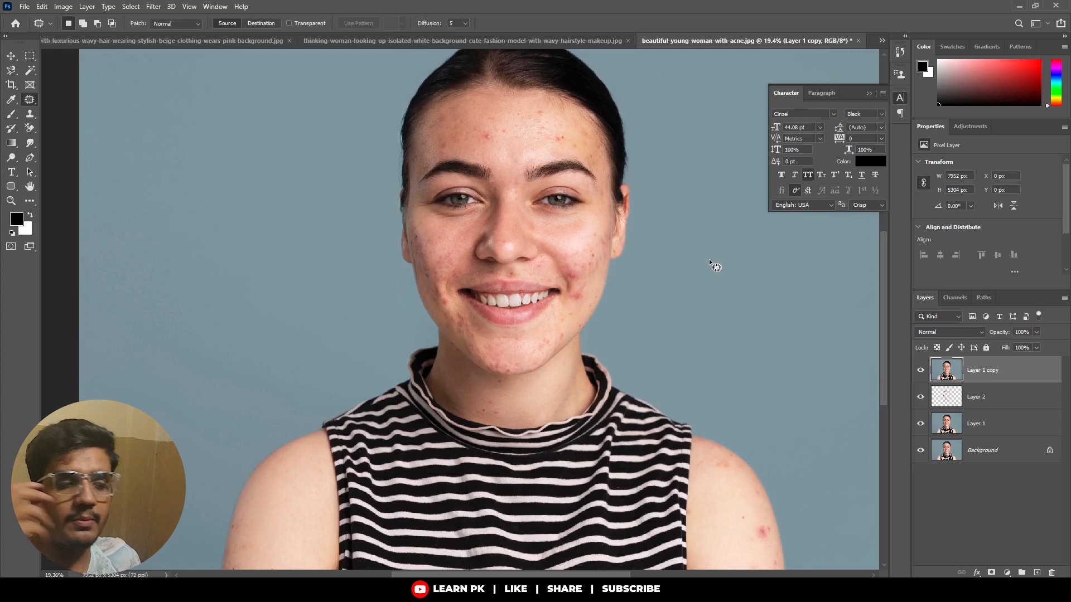
left_click(375, 167)
scroll(509, 124, "up", 2)
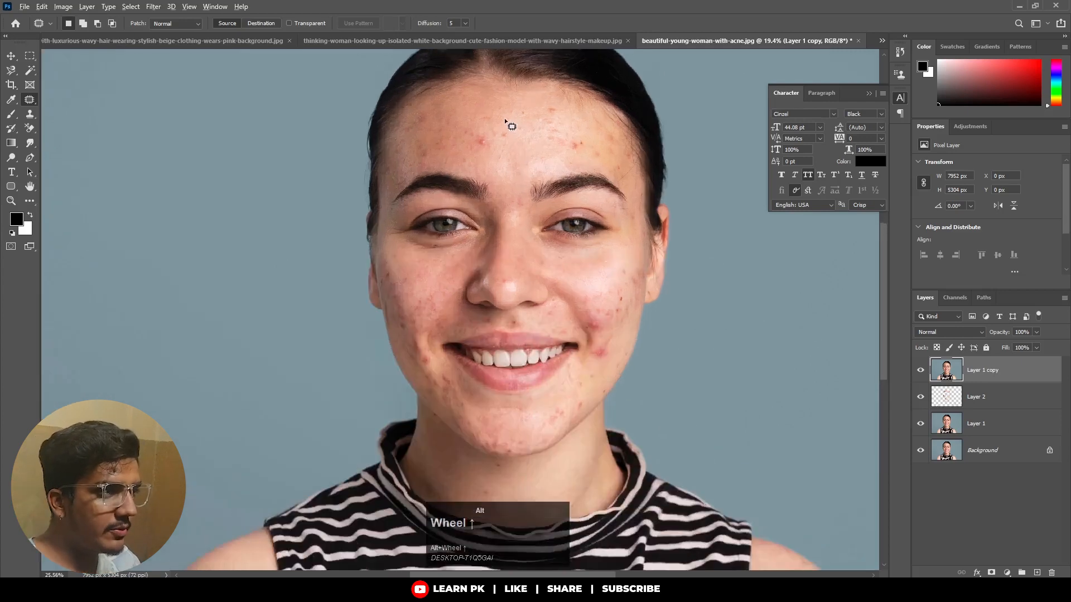
scroll(510, 126, "up", 1)
left_click(13, 70)
right_click(12, 70)
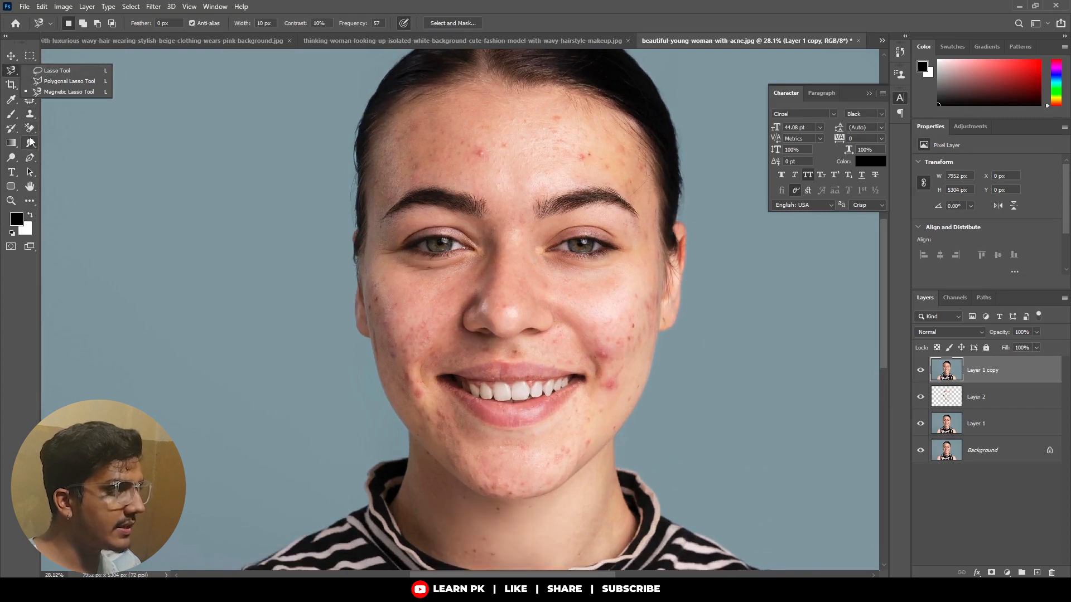
left_click(30, 113)
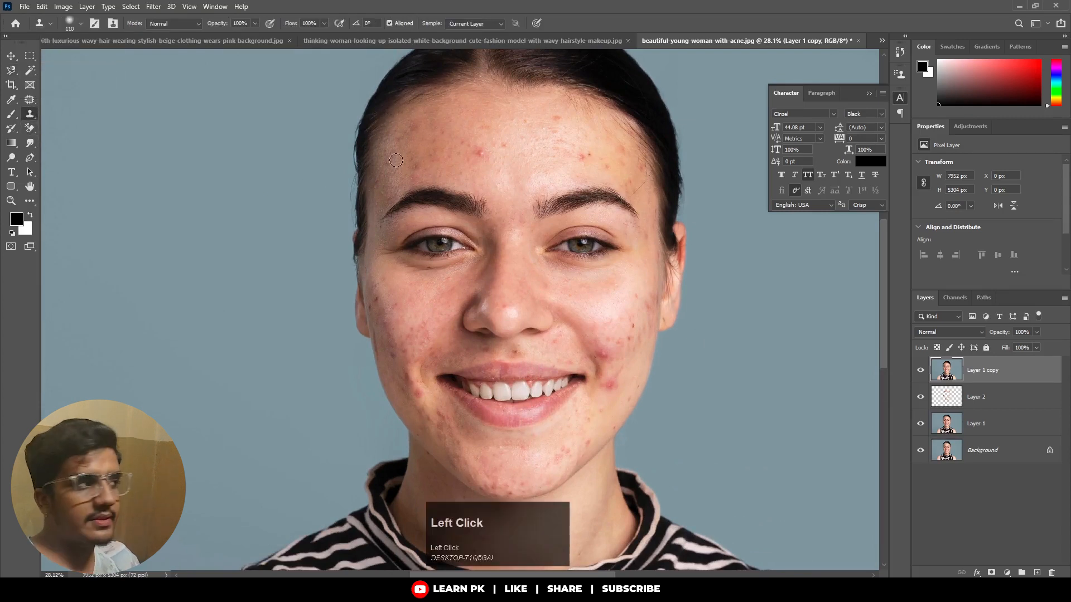
left_click(30, 100)
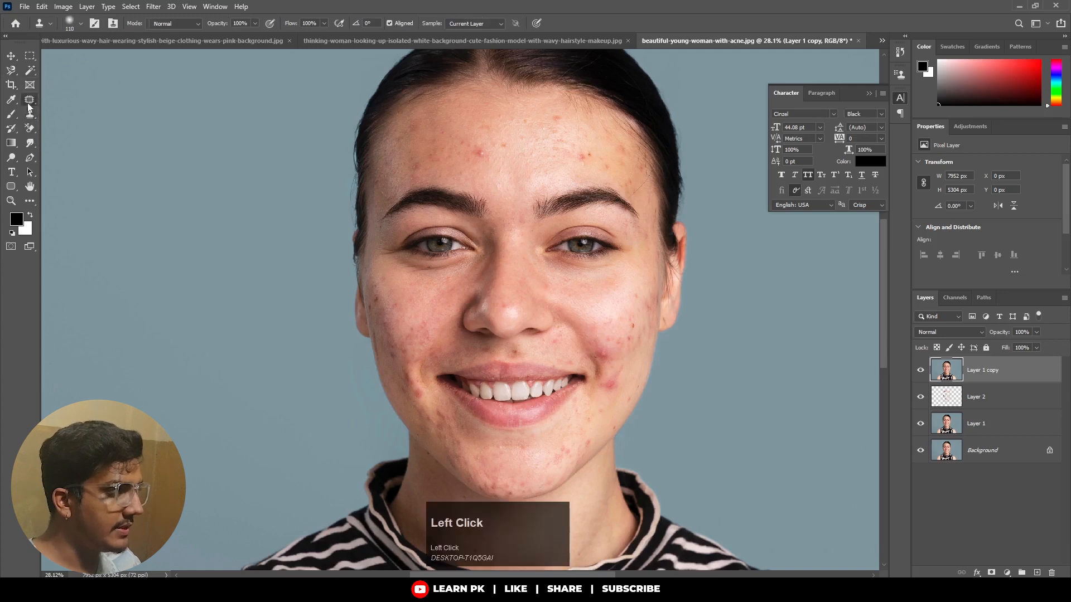
right_click(30, 100)
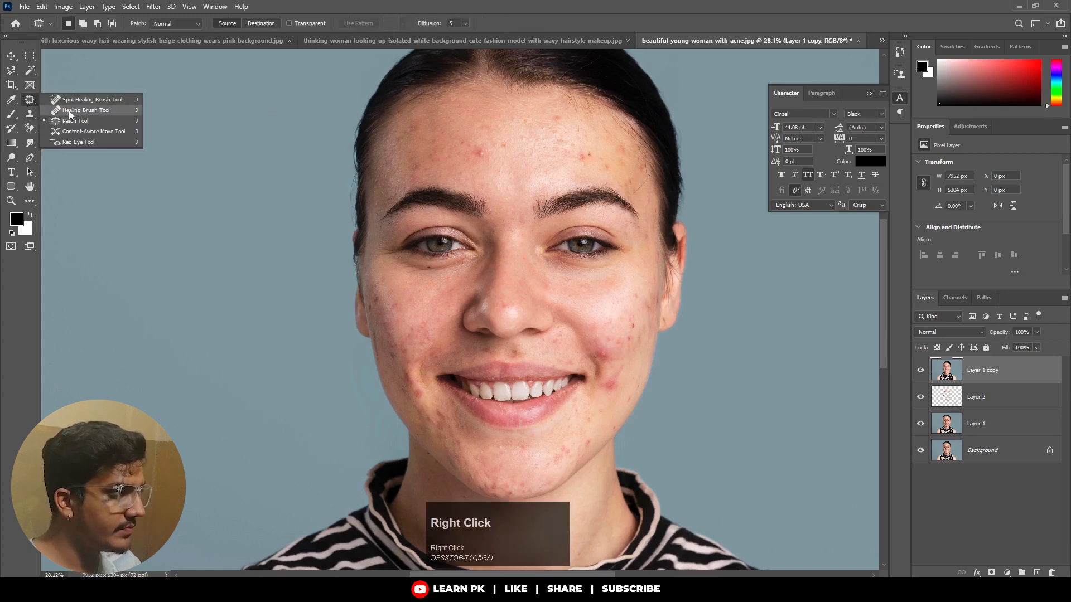
left_click(70, 122)
Patch the red spot on the forehead above the inner end of her right eyebrow with clean skin and deselect.
scroll(480, 159, "up", 2)
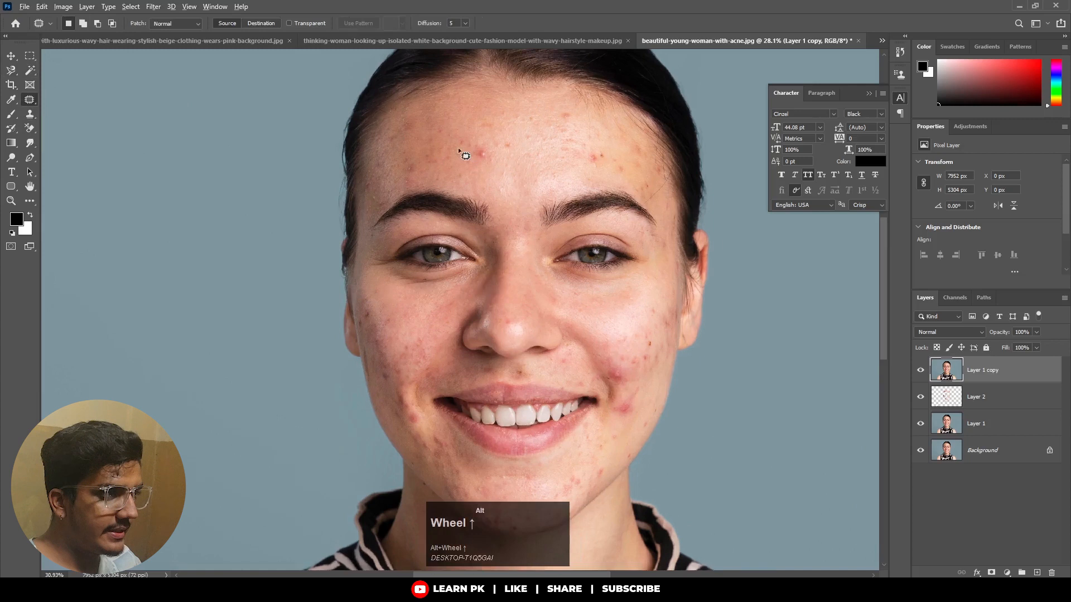
mouse_move(495, 186)
left_mouse_down()
mouse_move(459, 150)
mouse_move(504, 140)
mouse_move(506, 174)
mouse_move(483, 182)
mouse_move(484, 164)
mouse_move(418, 168)
left_mouse_up()
scroll(392, 170, "up", 3)
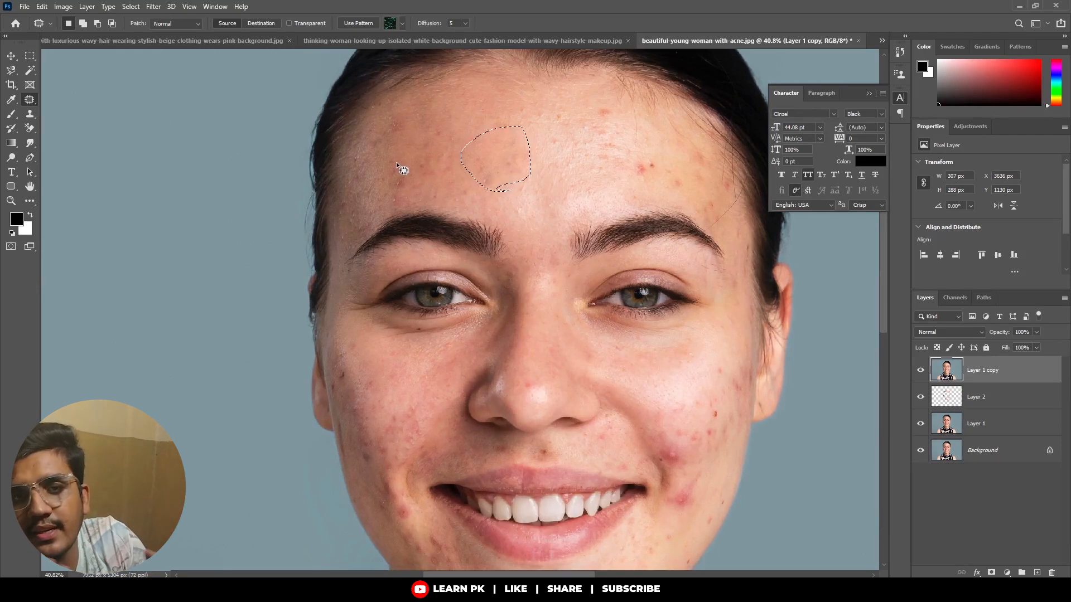
left_click(433, 135)
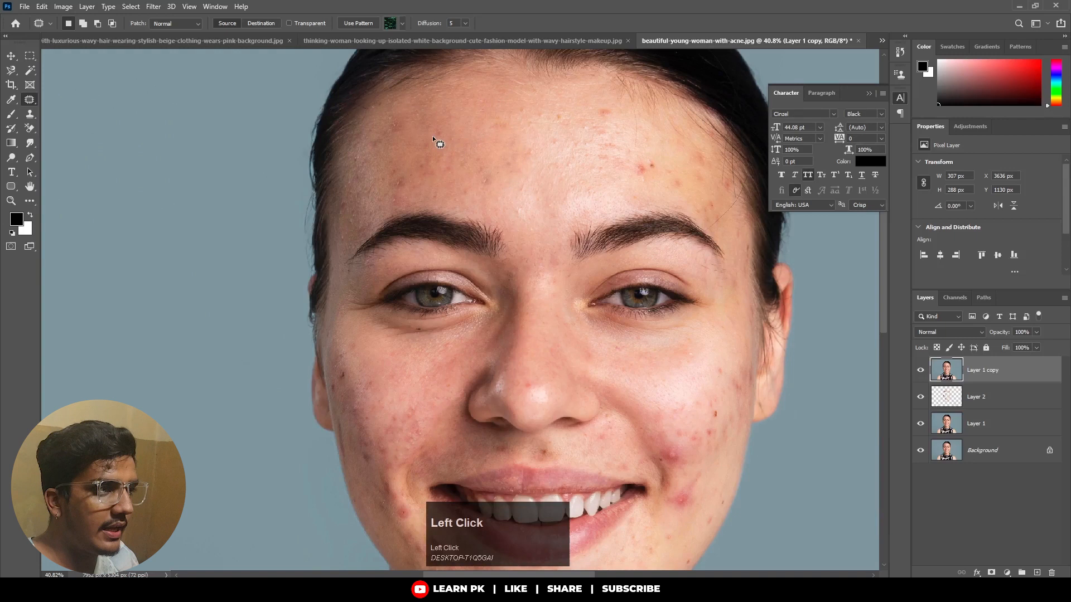
Patch the red spots on the forehead above her left eyebrow with clean skin and deselect.
mouse_move(662, 184)
left_mouse_down()
mouse_move(613, 161)
mouse_move(600, 107)
left_mouse_up()
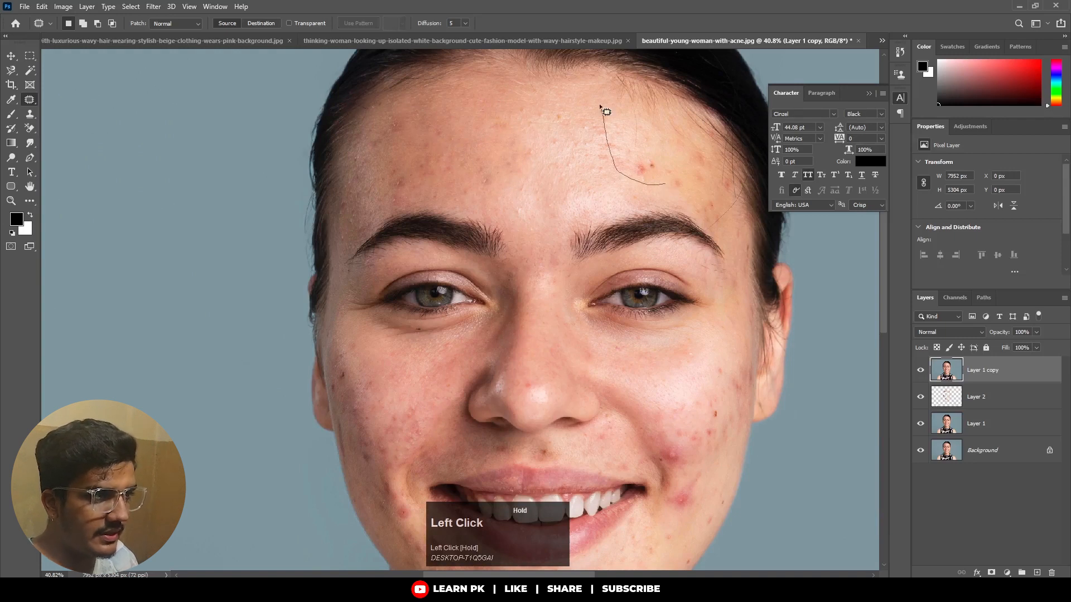
mouse_move(663, 142)
left_mouse_down()
mouse_move(665, 186)
mouse_move(392, 156)
mouse_move(414, 174)
mouse_move(388, 174)
left_mouse_up()
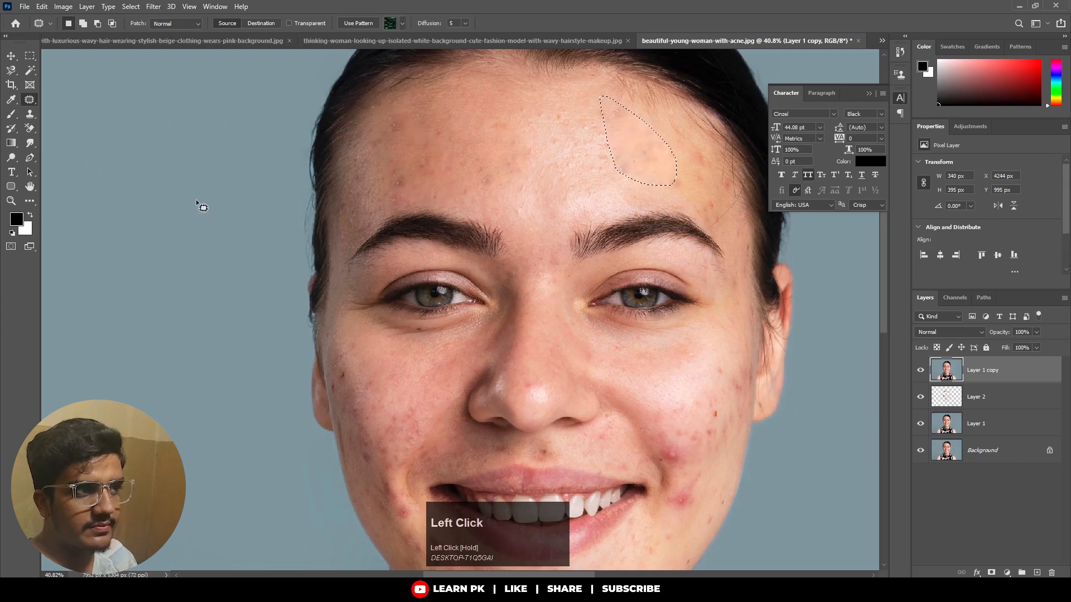
scroll(645, 156, "up", 2)
left_click(627, 212)
mouse_move(624, 207)
left_mouse_down()
mouse_move(609, 151)
mouse_move(653, 167)
mouse_move(627, 202)
mouse_move(696, 211)
left_mouse_up()
mouse_move(590, 187)
left_mouse_down()
mouse_move(635, 161)
mouse_move(590, 194)
mouse_move(428, 174)
mouse_move(435, 132)
mouse_move(532, 228)
left_mouse_up()
left_click(634, 202)
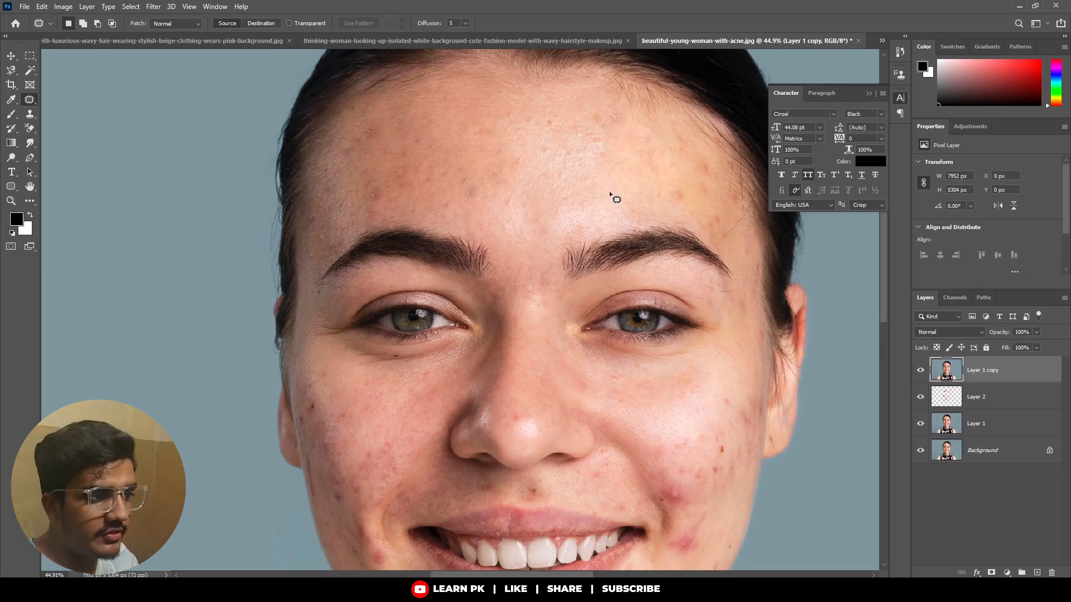
Patch a small area of her left upper cheek below the eye with nearby smooth skin.
key("space")
left_click_drag(647, 298, 626, 211)
mouse_move(664, 299)
left_mouse_down()
mouse_move(685, 311)
mouse_move(675, 338)
mouse_move(649, 351)
left_mouse_up()
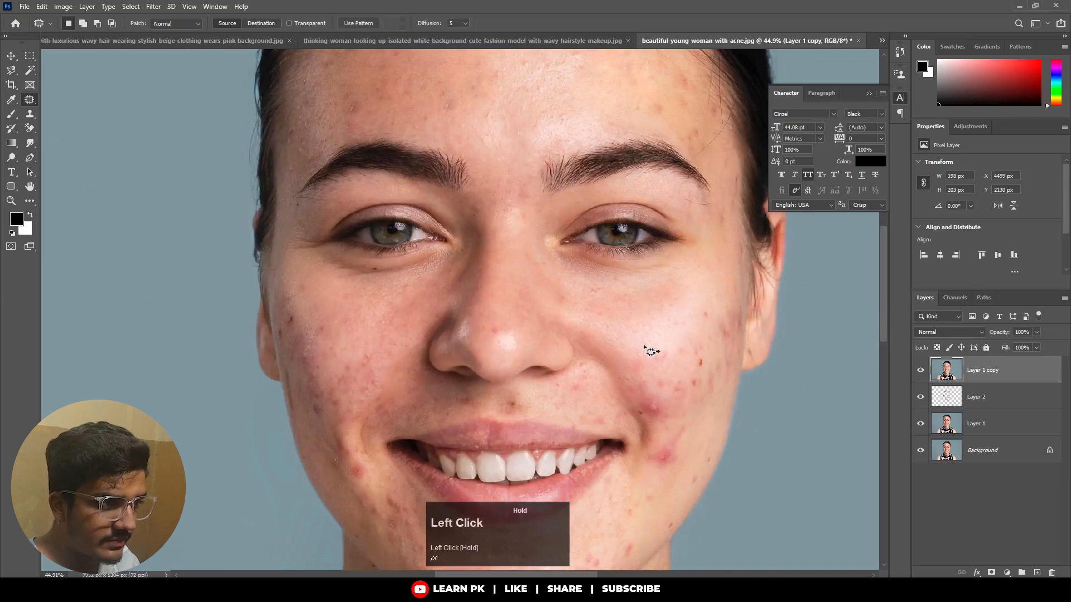
left_click(337, 332)
Patch the blemished areas in the middle of her right cheek, using smooth skin from her left cheek as the source.
mouse_move(332, 308)
left_mouse_down()
mouse_move(388, 305)
mouse_move(398, 355)
mouse_move(352, 368)
mouse_move(335, 311)
left_mouse_up()
mouse_move(358, 347)
left_mouse_down()
mouse_move(659, 336)
mouse_move(590, 357)
left_mouse_up()
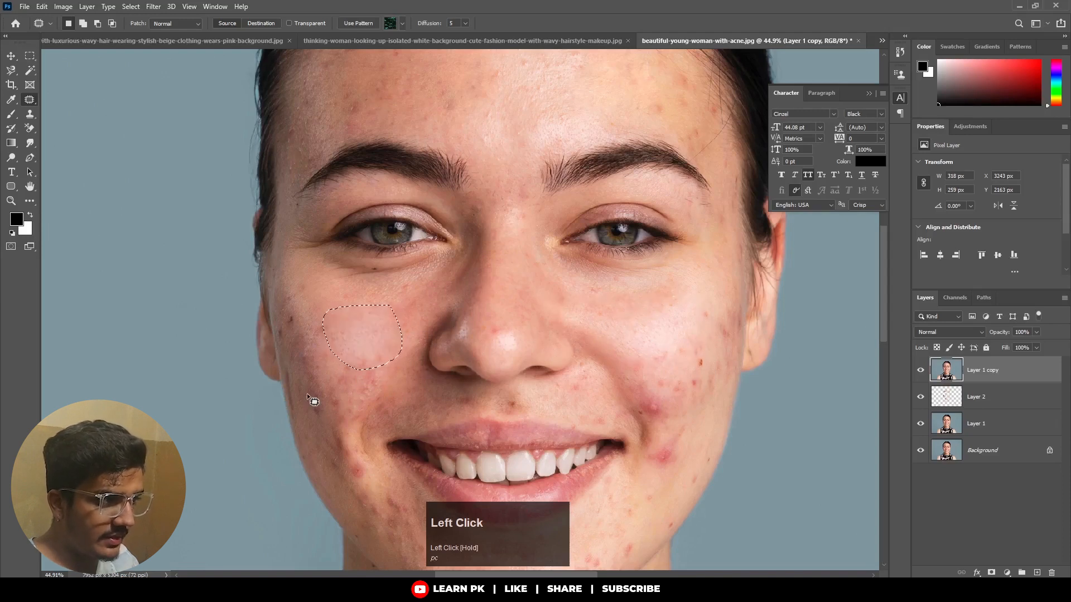
mouse_move(325, 364)
left_mouse_down()
mouse_move(377, 345)
mouse_move(385, 381)
mouse_move(349, 403)
mouse_move(320, 397)
mouse_move(319, 359)
mouse_move(614, 325)
mouse_move(655, 334)
left_mouse_up()
left_click(198, 445)
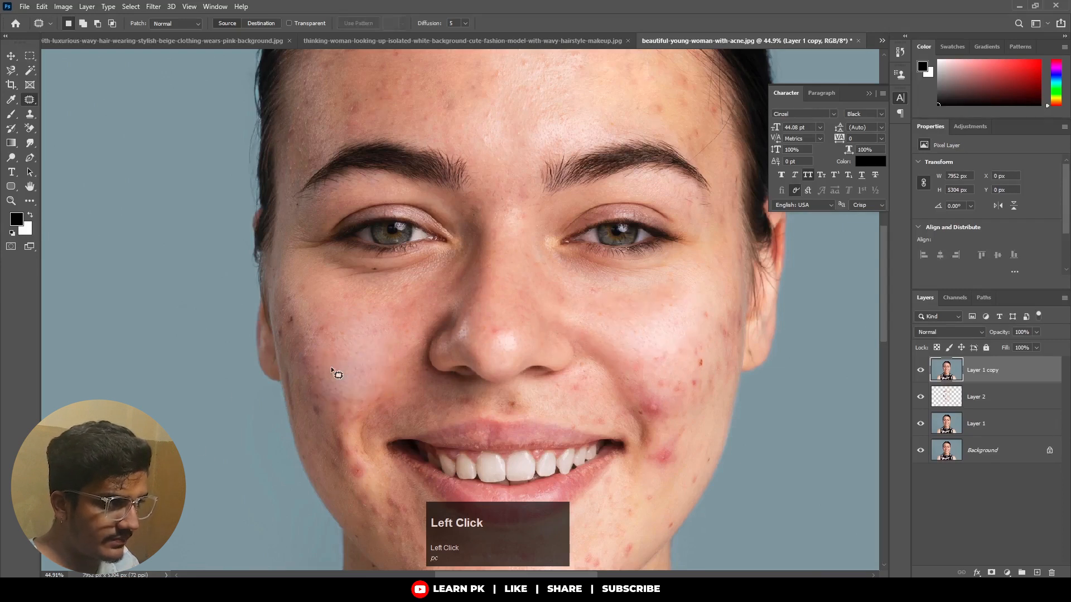
mouse_move(333, 376)
left_mouse_down()
mouse_move(293, 303)
mouse_move(353, 306)
mouse_move(383, 329)
mouse_move(342, 376)
mouse_move(467, 339)
mouse_move(636, 329)
left_mouse_up()
left_click(298, 408)
scroll(329, 363, "down", 3)
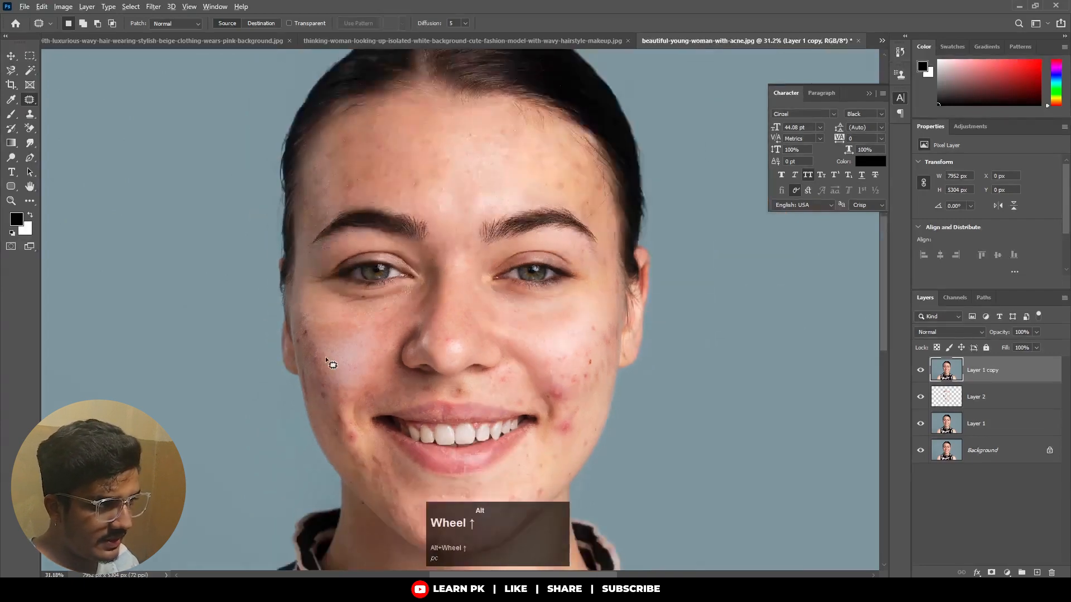
Patch the red blemish on her left cheek just above the corner of the mouth with clean skin and deselect.
scroll(332, 364, "up", 5)
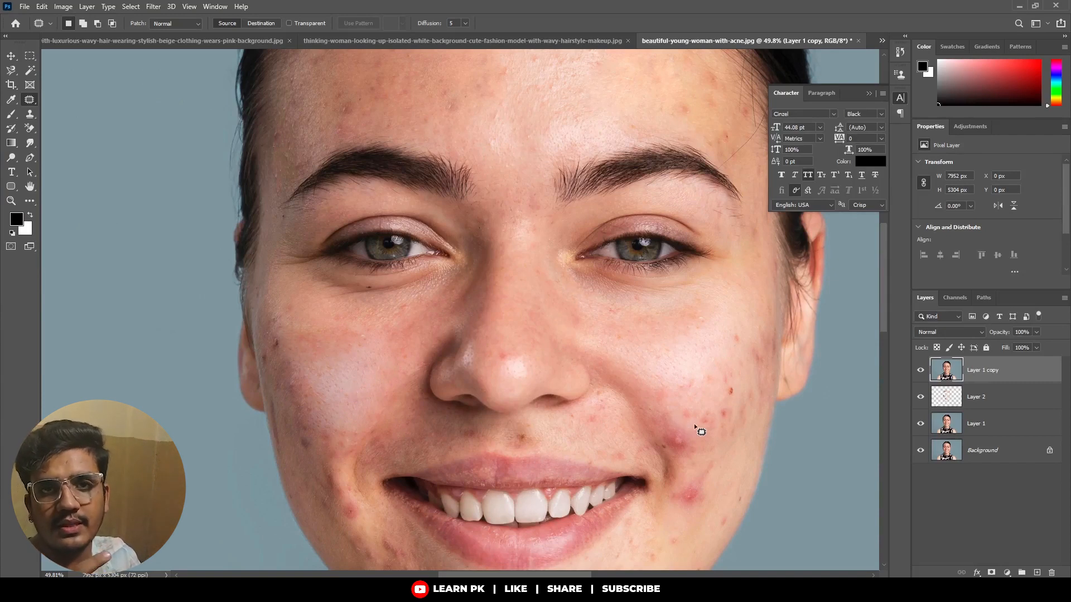
mouse_move(688, 467)
left_mouse_down()
mouse_move(661, 452)
mouse_move(648, 417)
left_mouse_up()
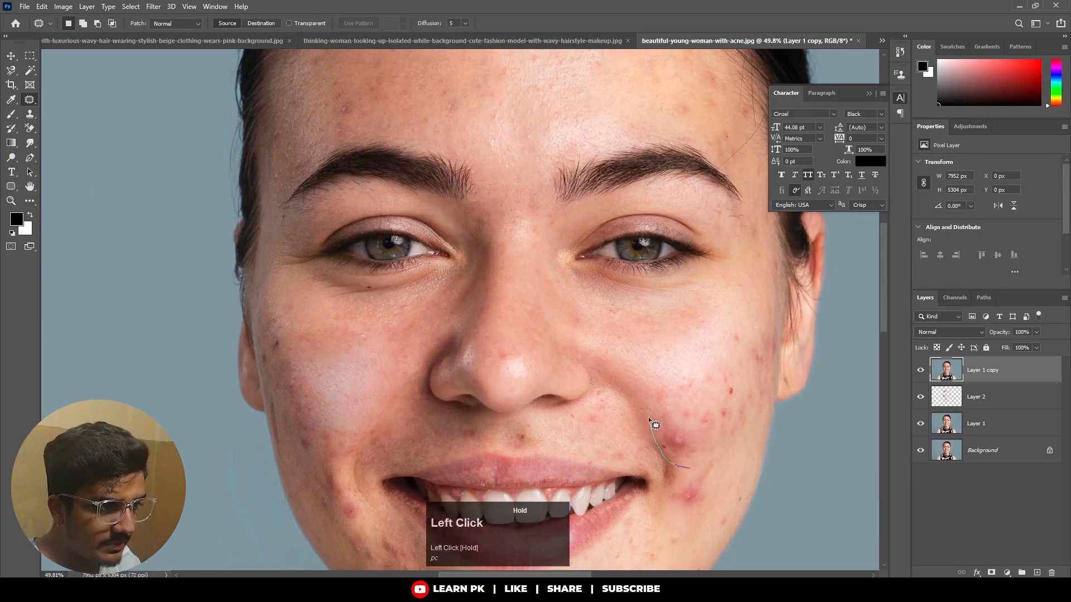
mouse_move(689, 389)
left_mouse_down()
mouse_move(691, 475)
mouse_move(685, 384)
left_mouse_up()
left_click(728, 421)
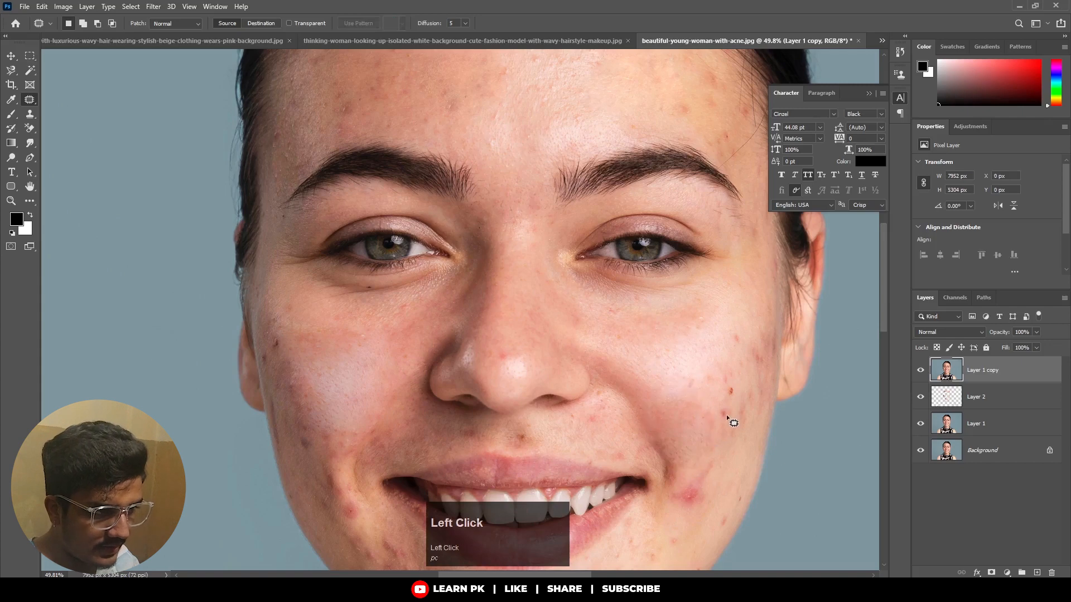
scroll(704, 455, "up", 1)
scroll(705, 458, "up", 7)
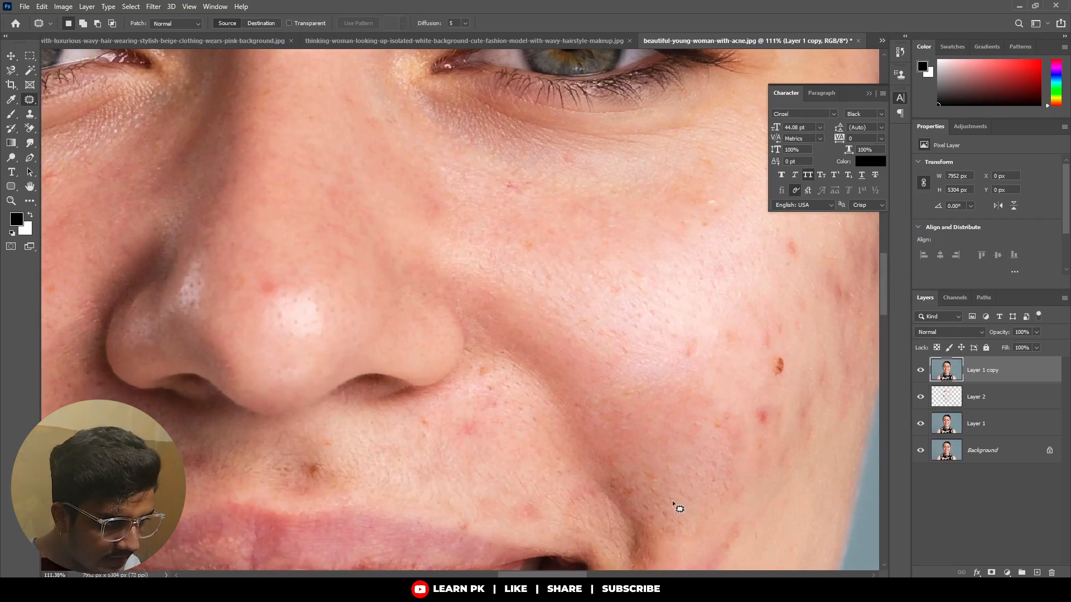
scroll(678, 466, "down", 2)
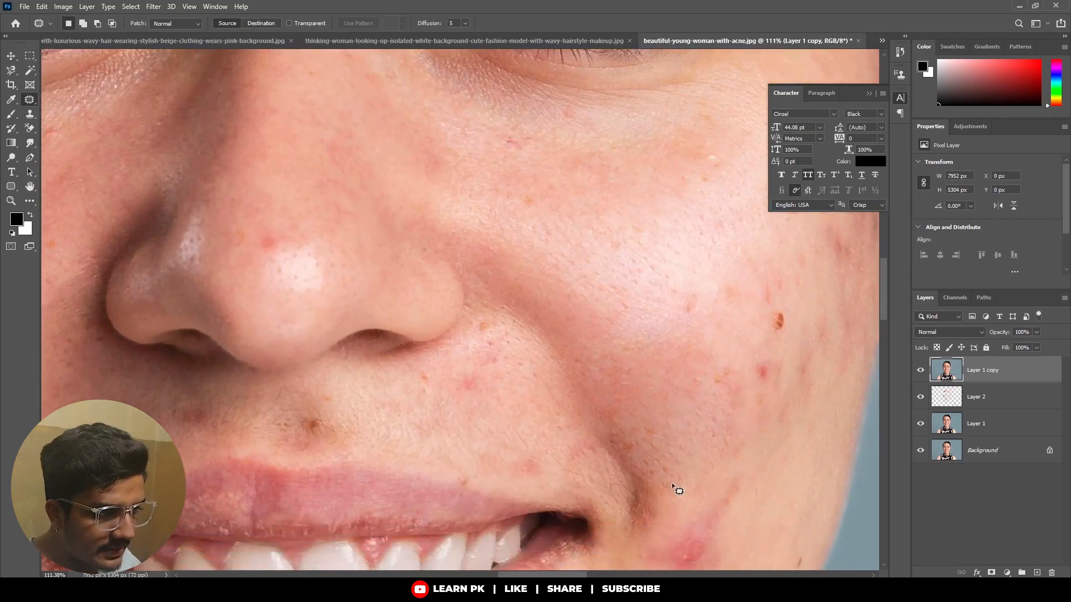
scroll(673, 489, "down", 4)
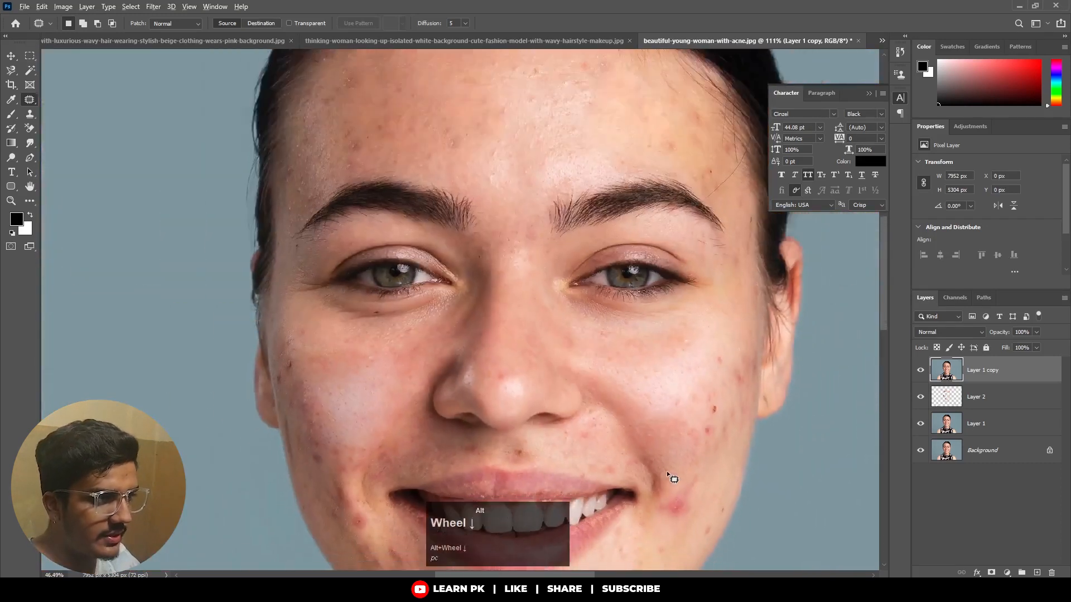